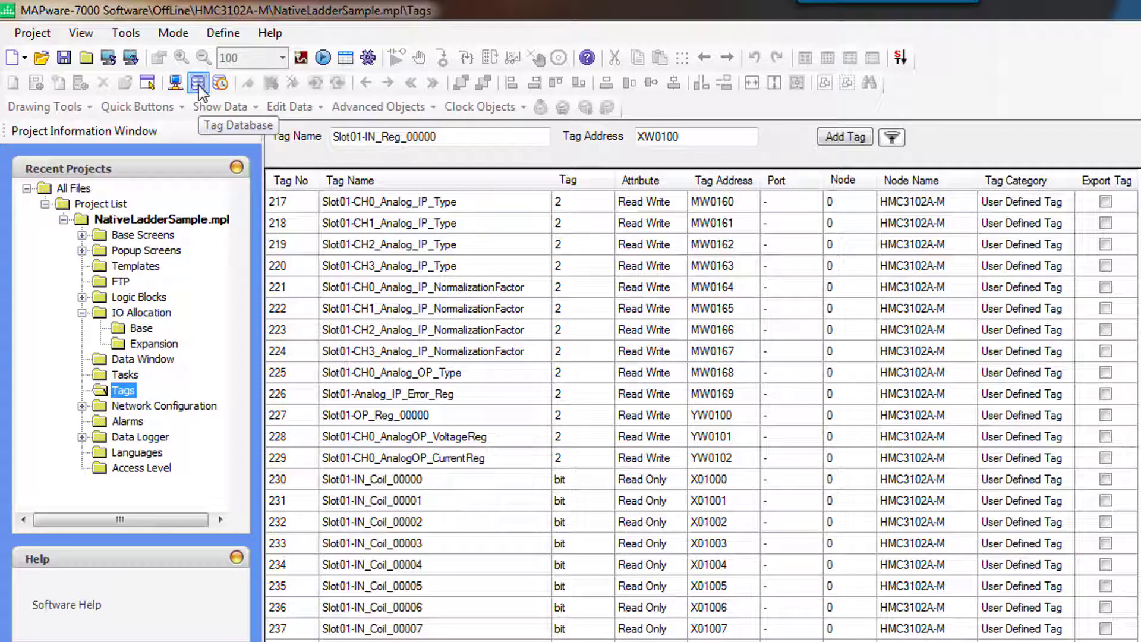
Reopen the NativeLadderSample.mpl Tags list from Define > Tag Database, starting at Language (SW0001).
left_click(199, 85)
left_click(184, 33)
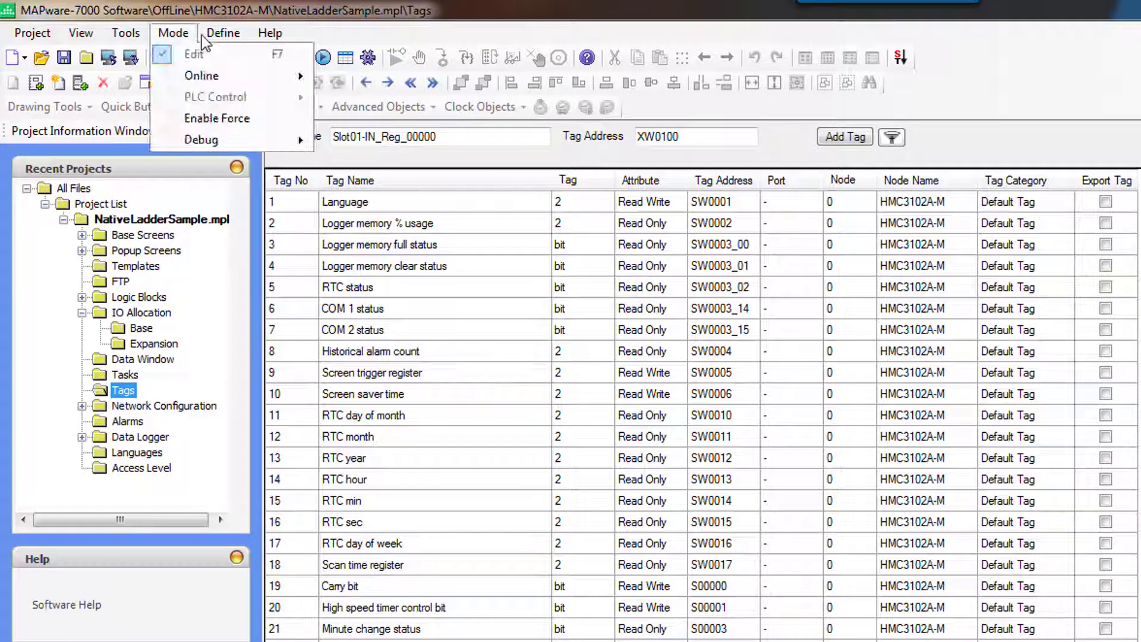
mouse_move(218, 34)
left_click(230, 103)
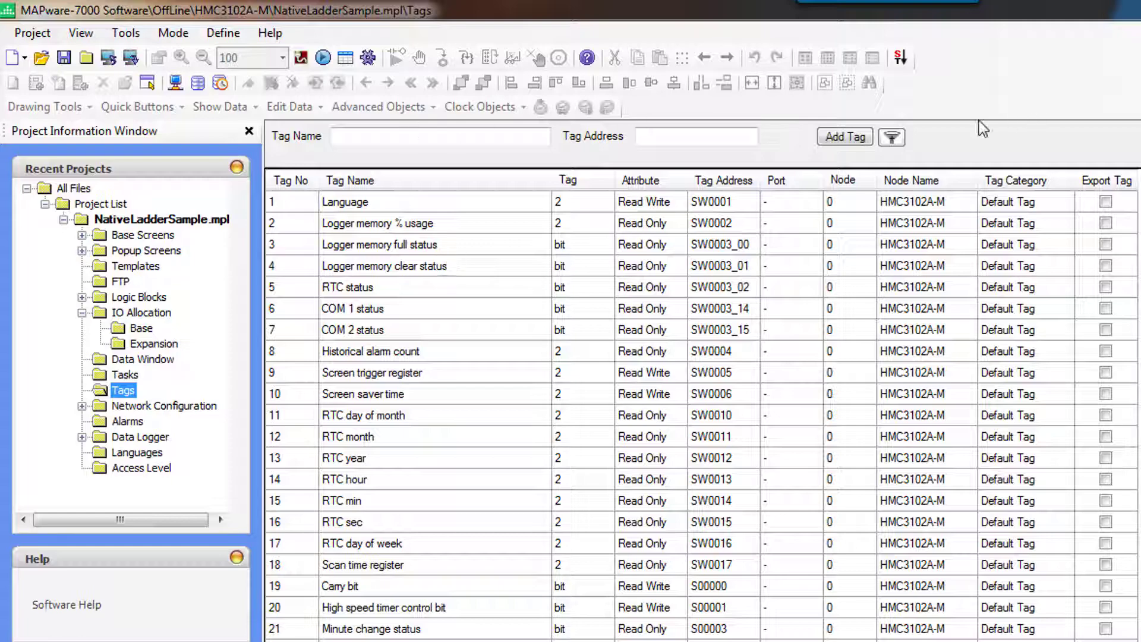
Toggle Hide System Tags and Hide Unused Tags on, then back off, in the tag filter.
left_click(891, 137)
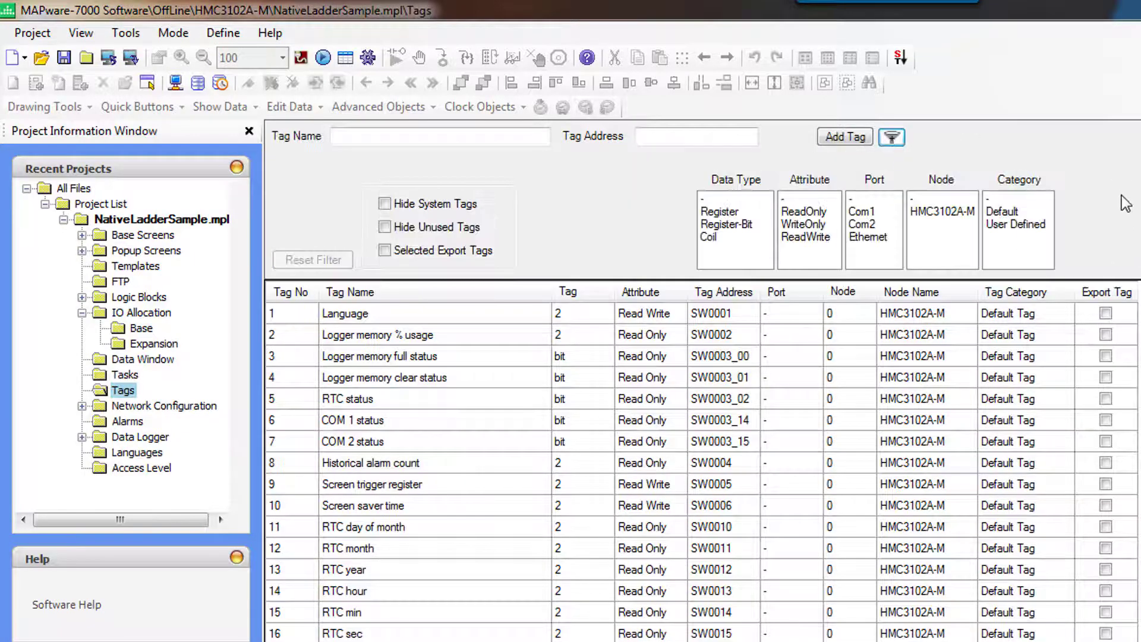
left_click(385, 204)
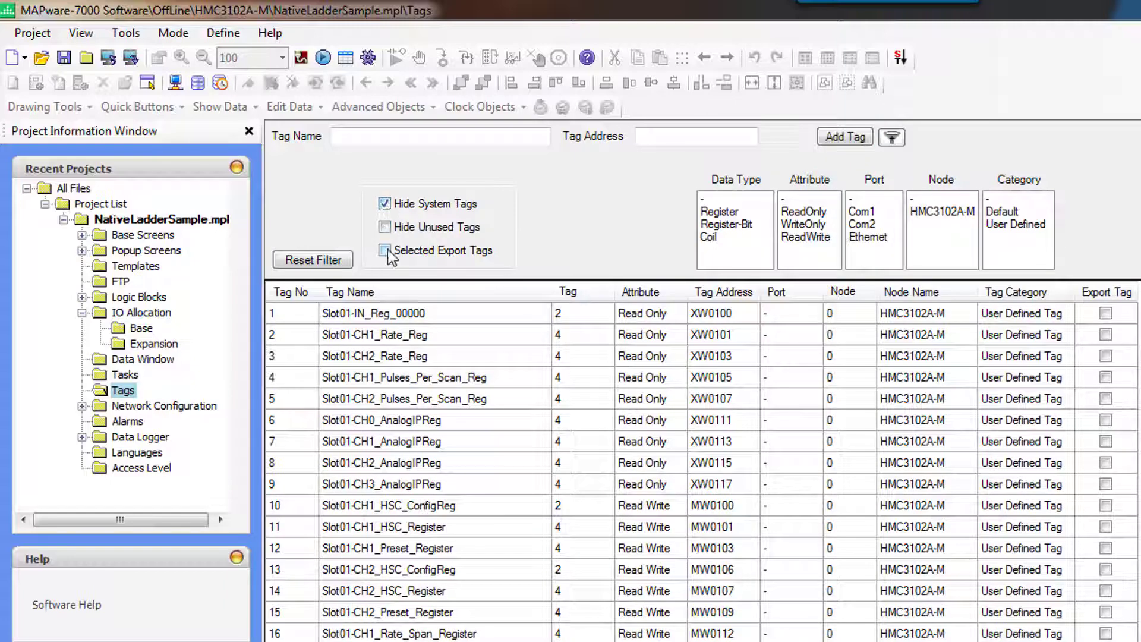
left_click(385, 226)
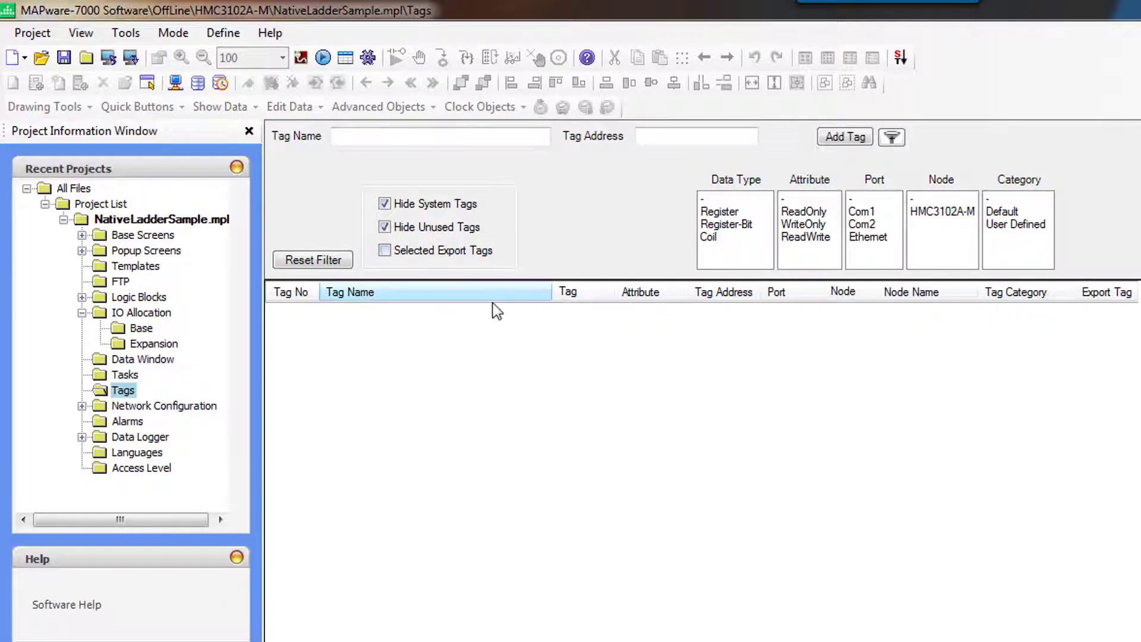
left_click(385, 227)
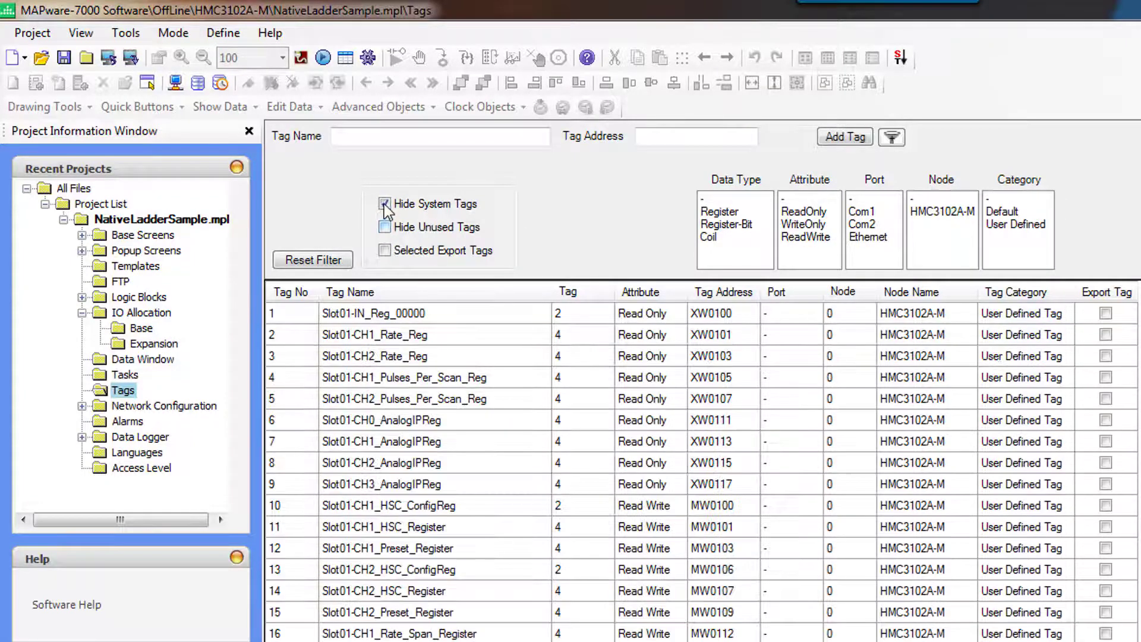
left_click(383, 204)
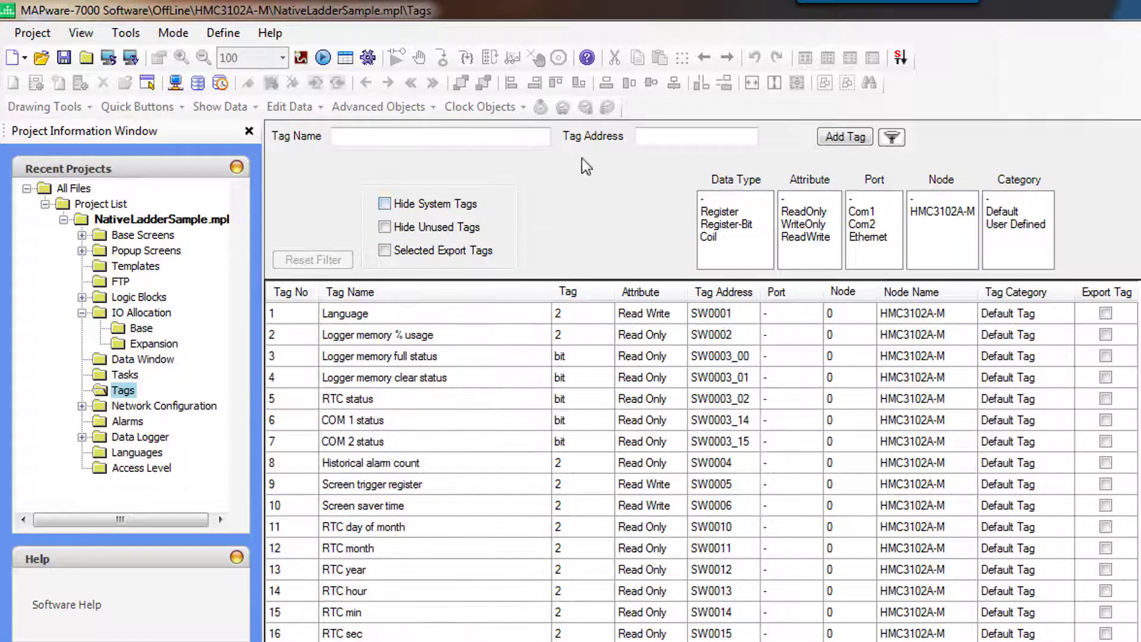
Try Coil, Register-Bit, Register, read-only, HMC3102A-M and category filters, resetting each to '-'.
left_click(708, 237)
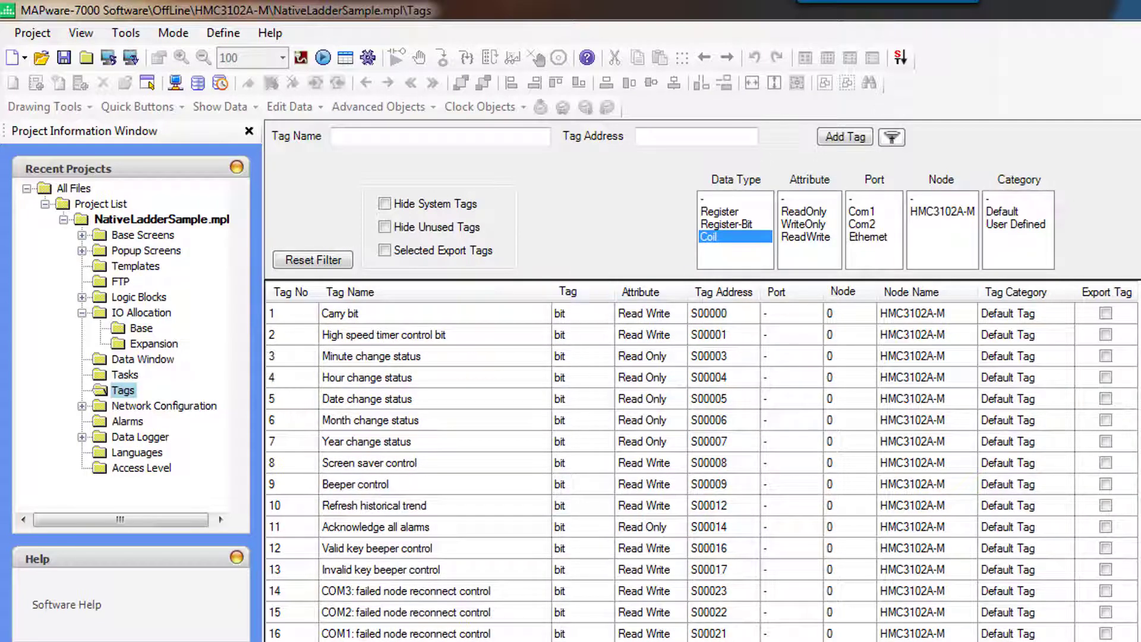
left_click(720, 224)
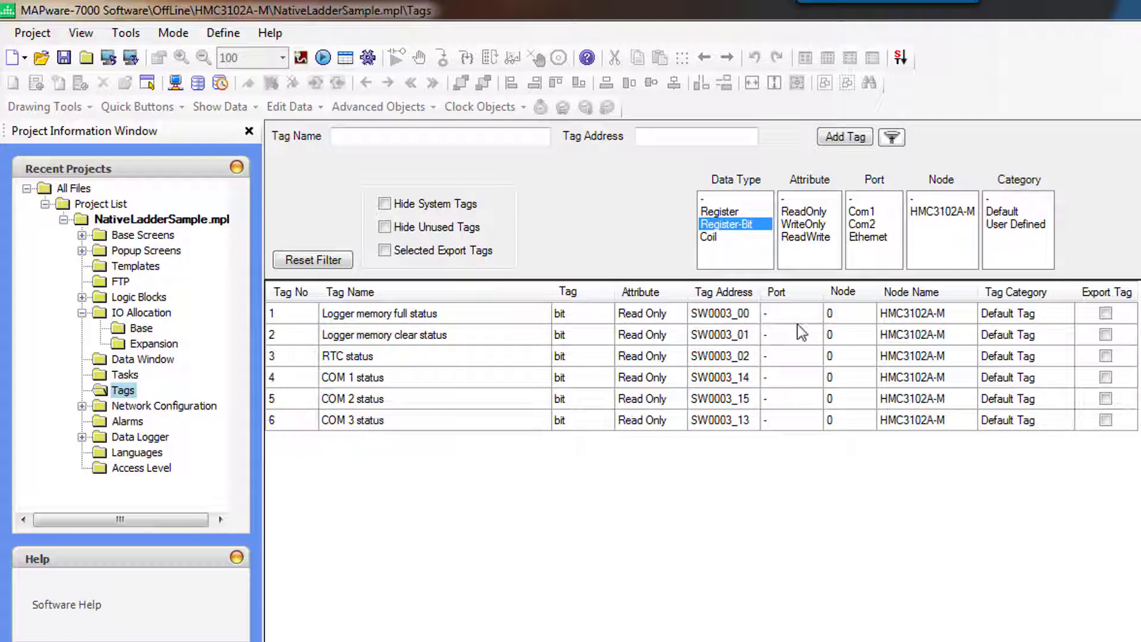
left_click(722, 212)
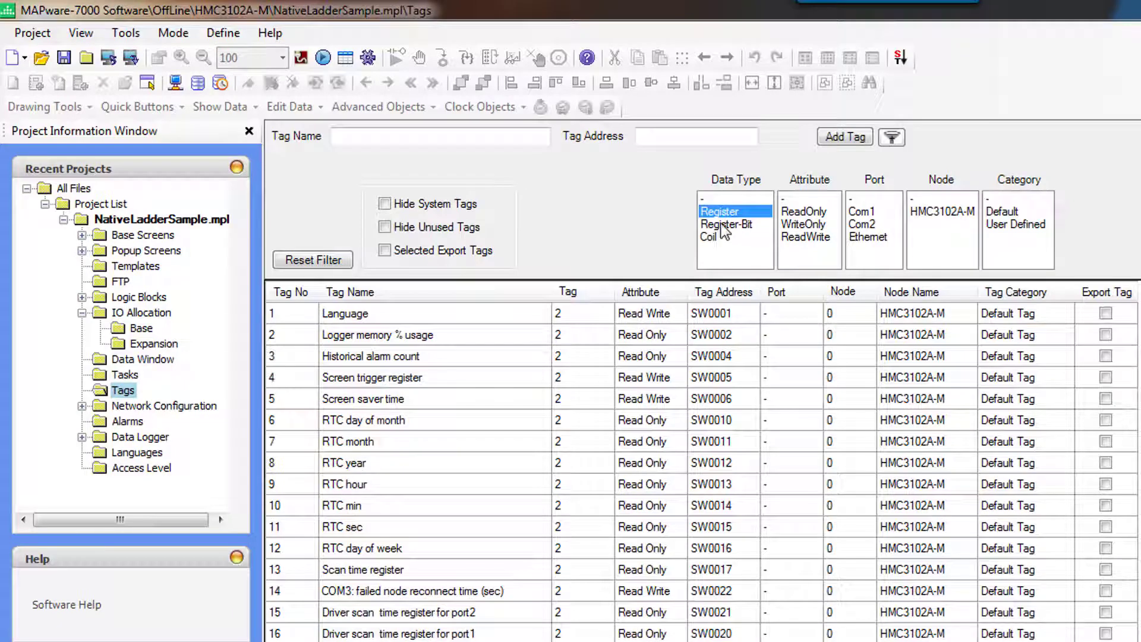
key("Up")
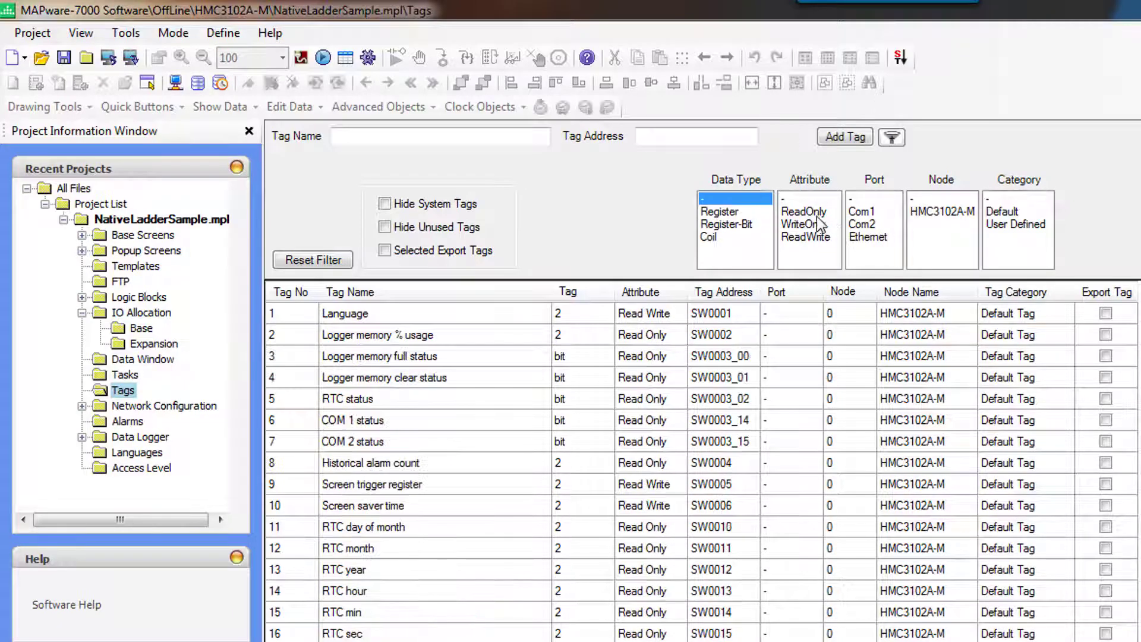
left_click(815, 212)
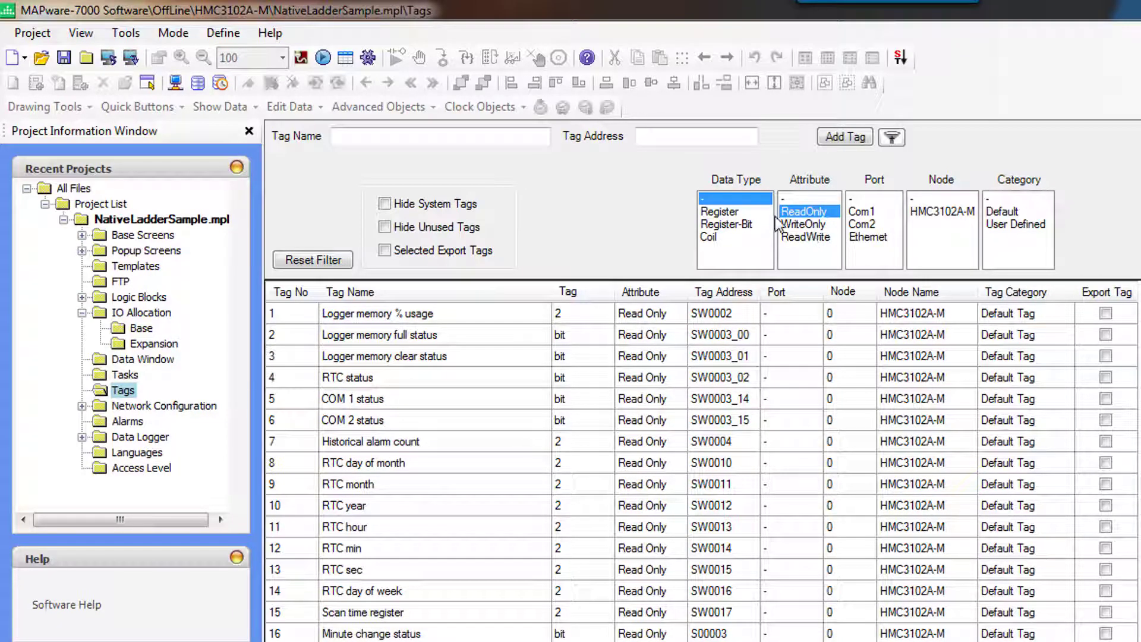
left_click(783, 198)
left_click(934, 211)
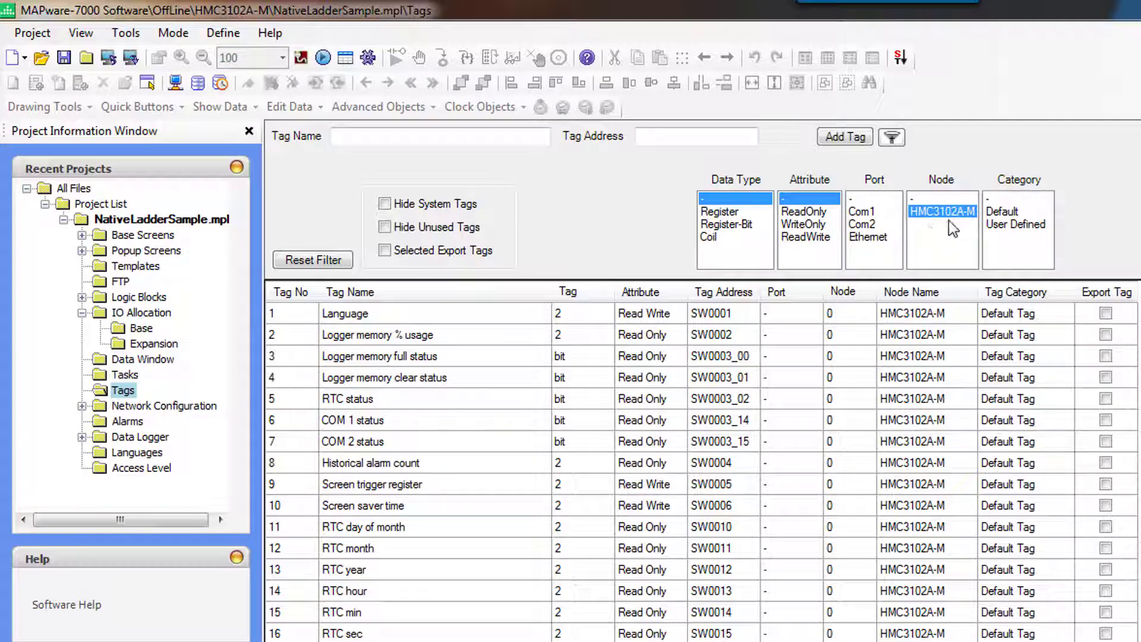
left_click(931, 199)
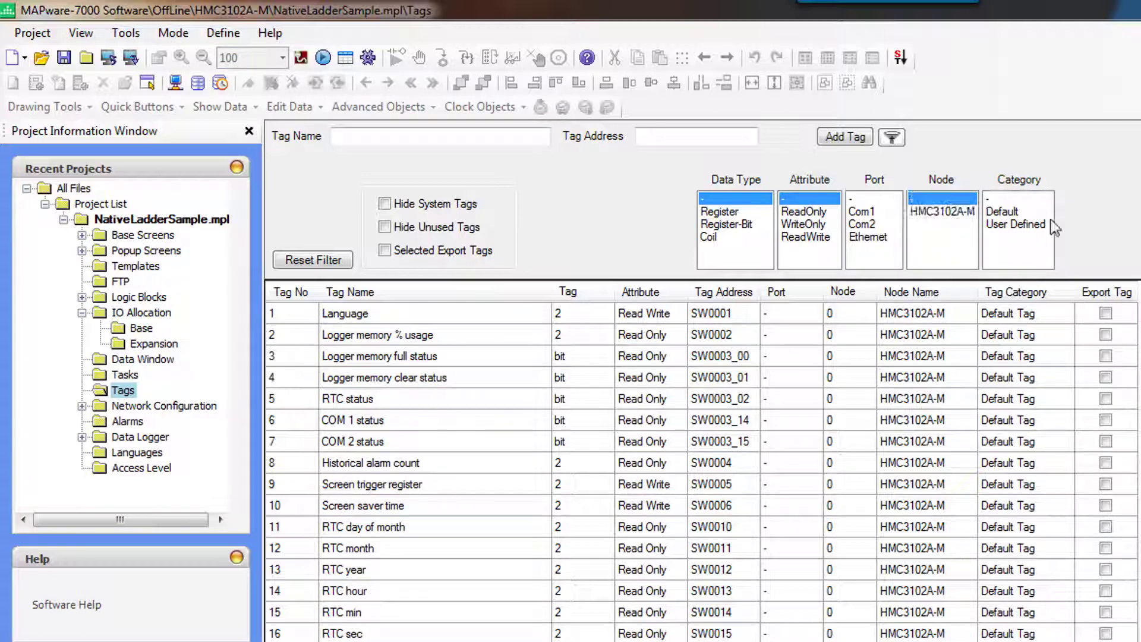
left_click(1011, 225)
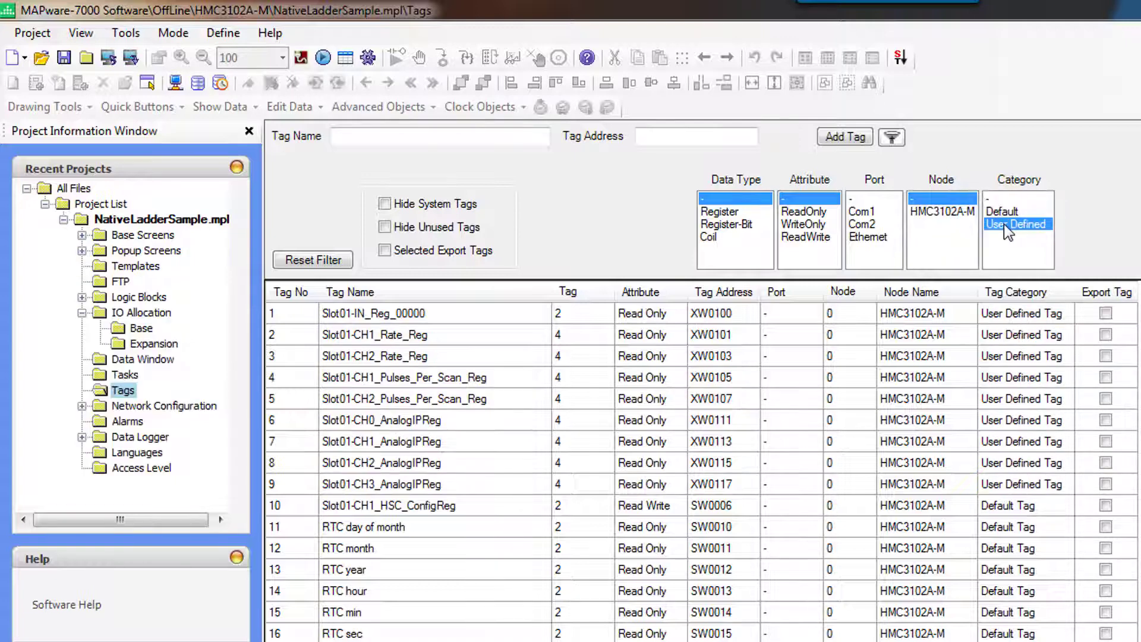
left_click(1001, 213)
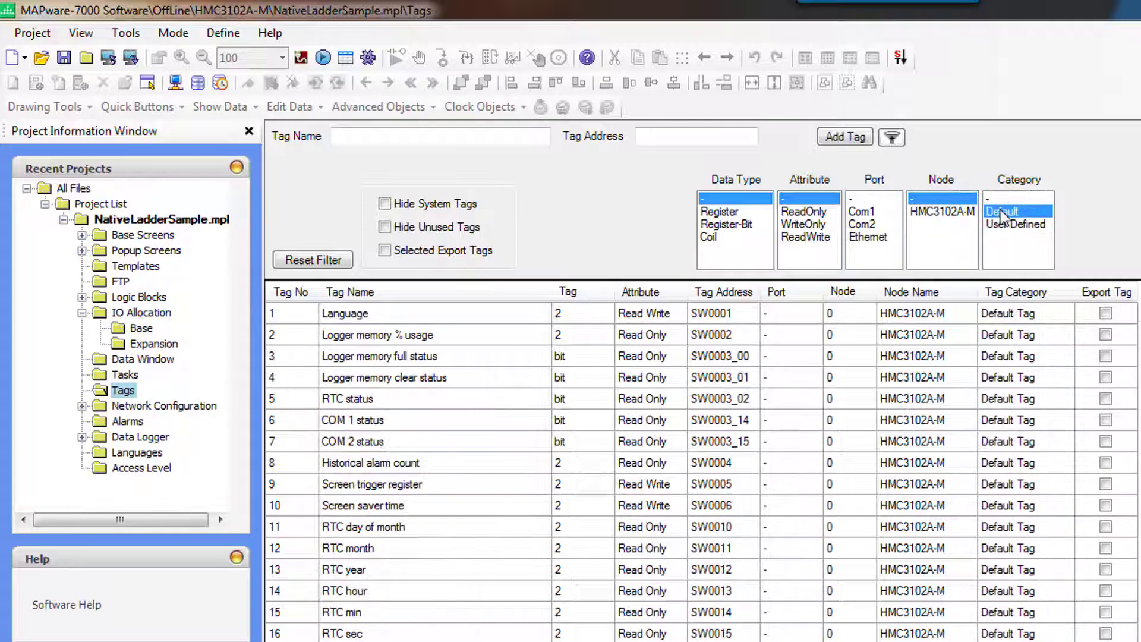
left_click(991, 198)
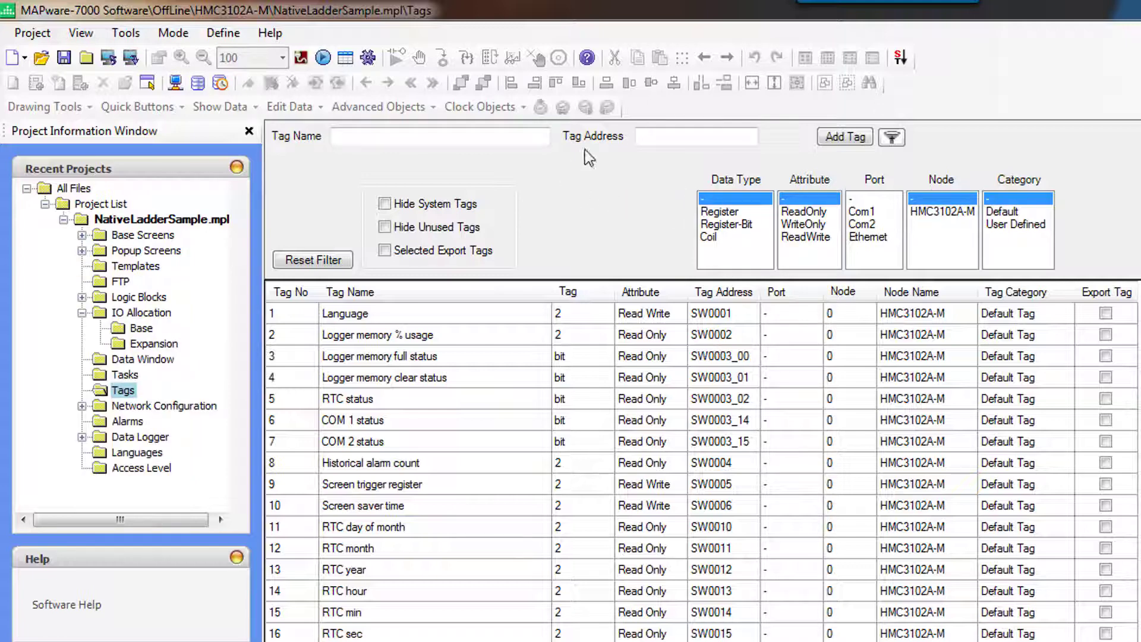
Select the Historical alarm count tag, view its context actions, then dismiss the menu.
left_click(473, 464)
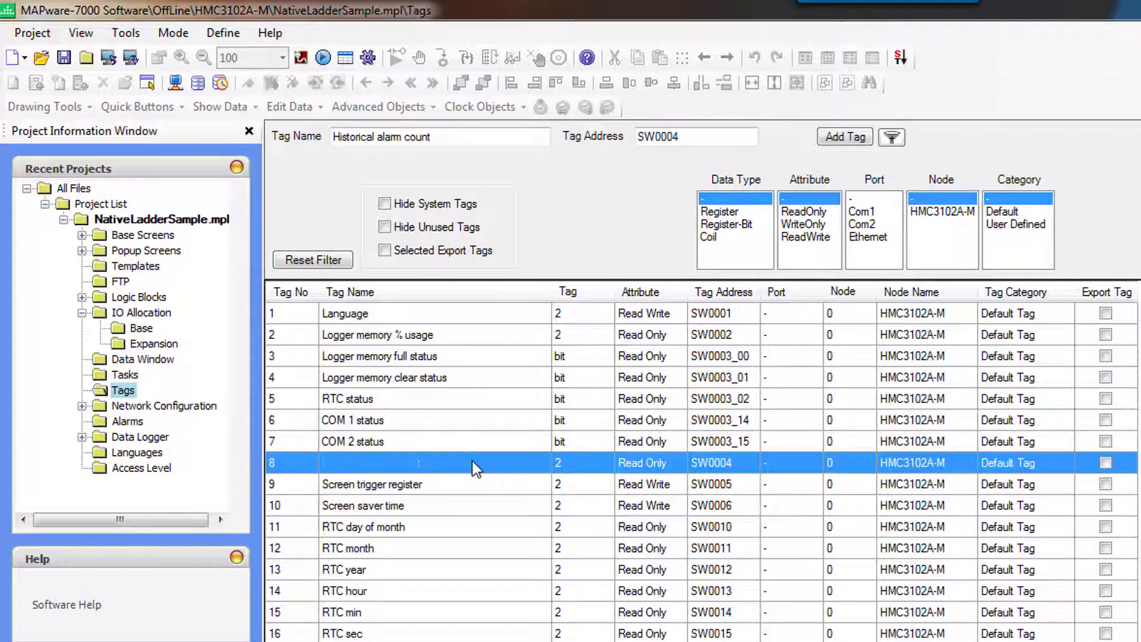
right_click(473, 463)
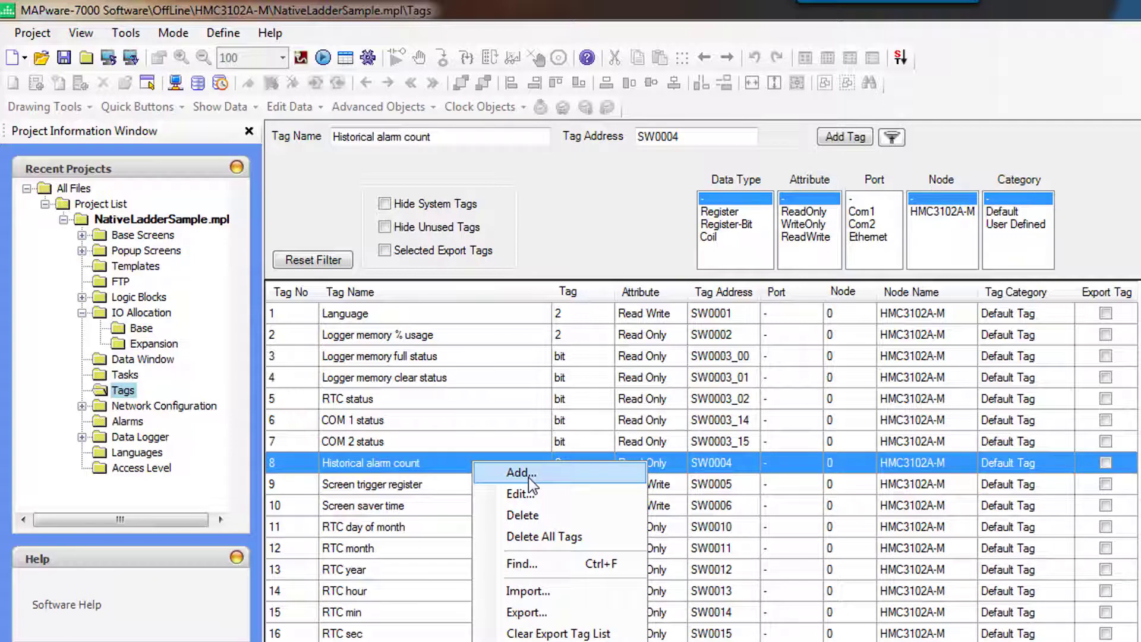
right_click(116, 390)
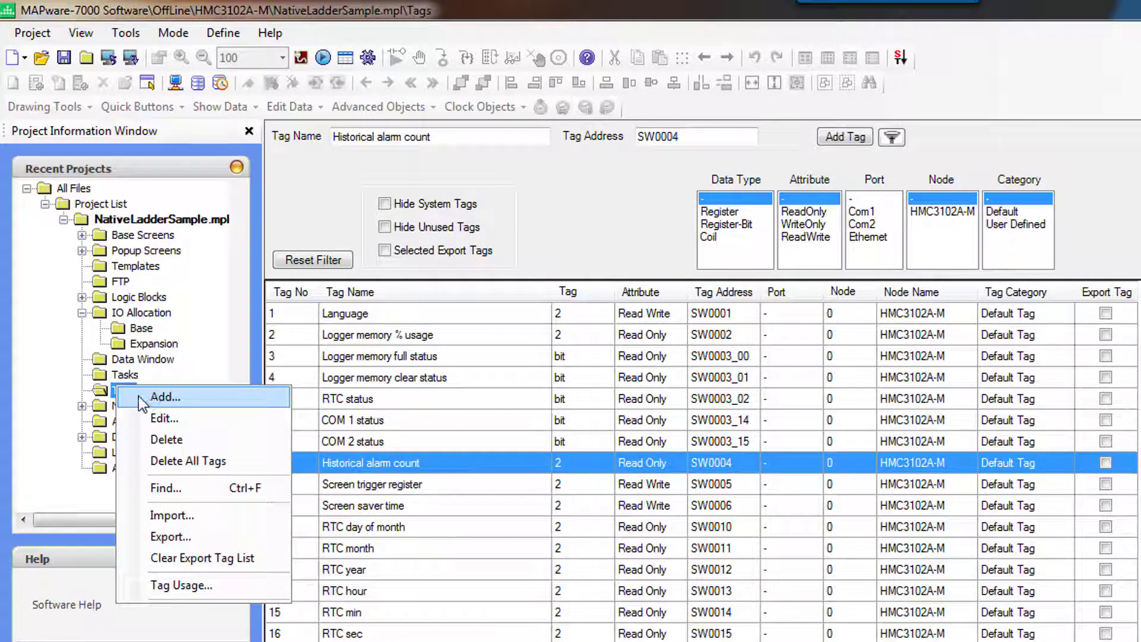
left_click(1063, 147)
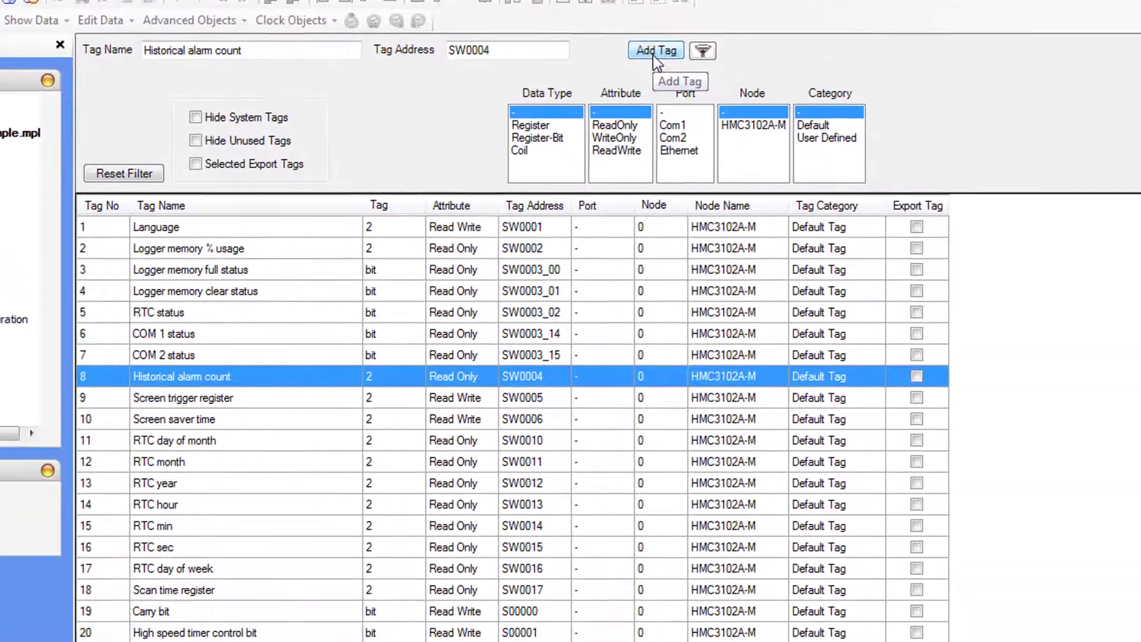
Open Add Tag, reposition the dialog, and keep HMC3102A-M as the node.
left_click(845, 146)
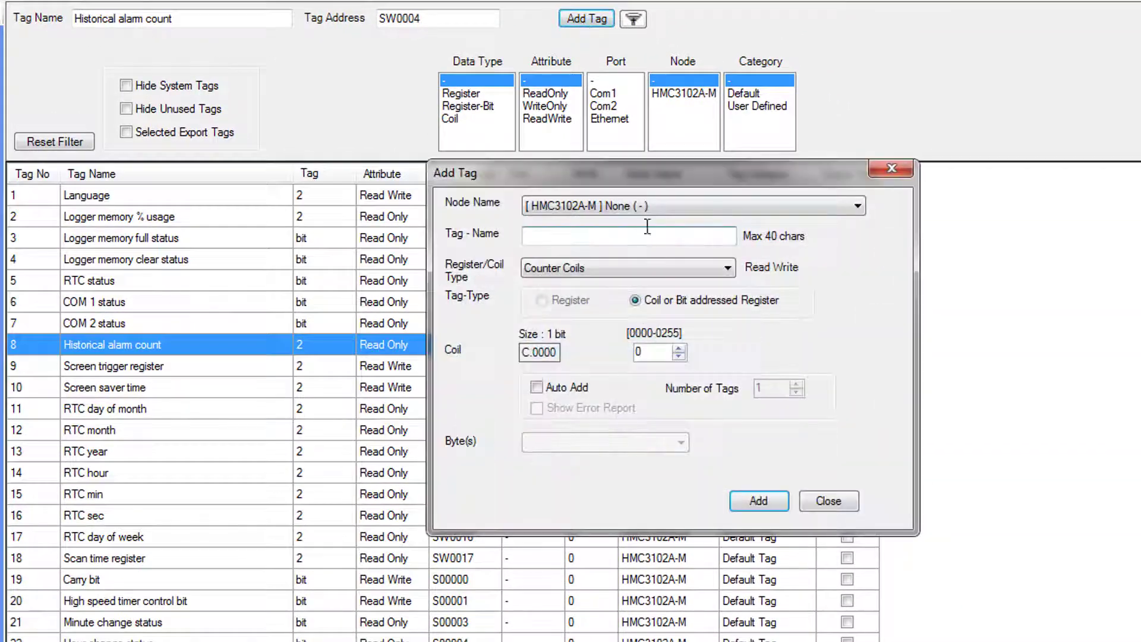
left_click_drag(613, 172, 574, 255)
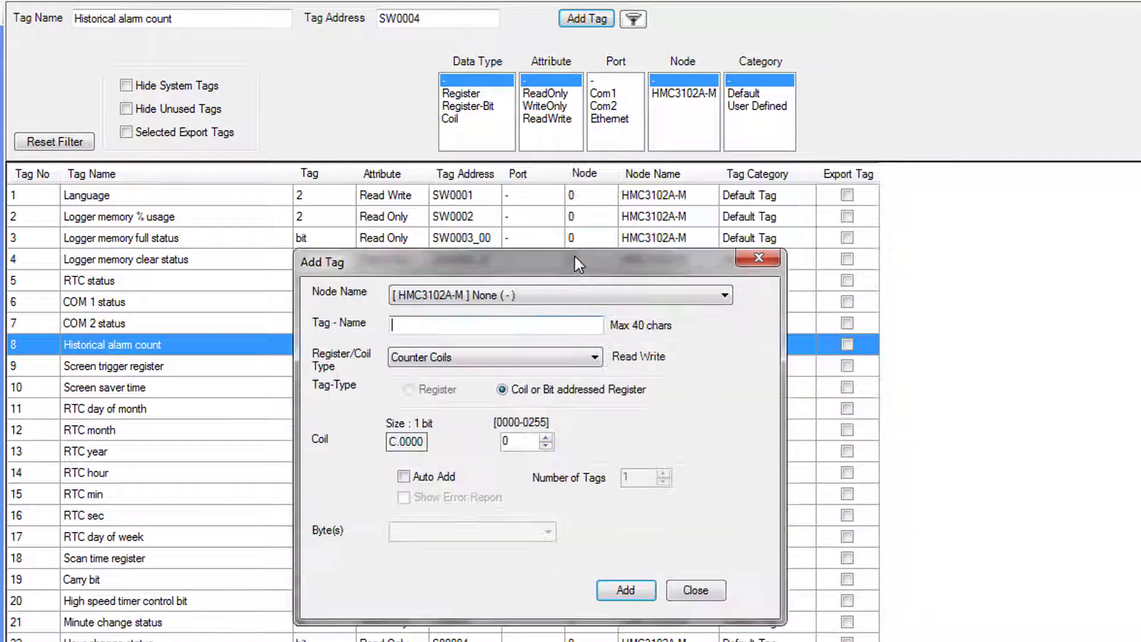
left_click(591, 300)
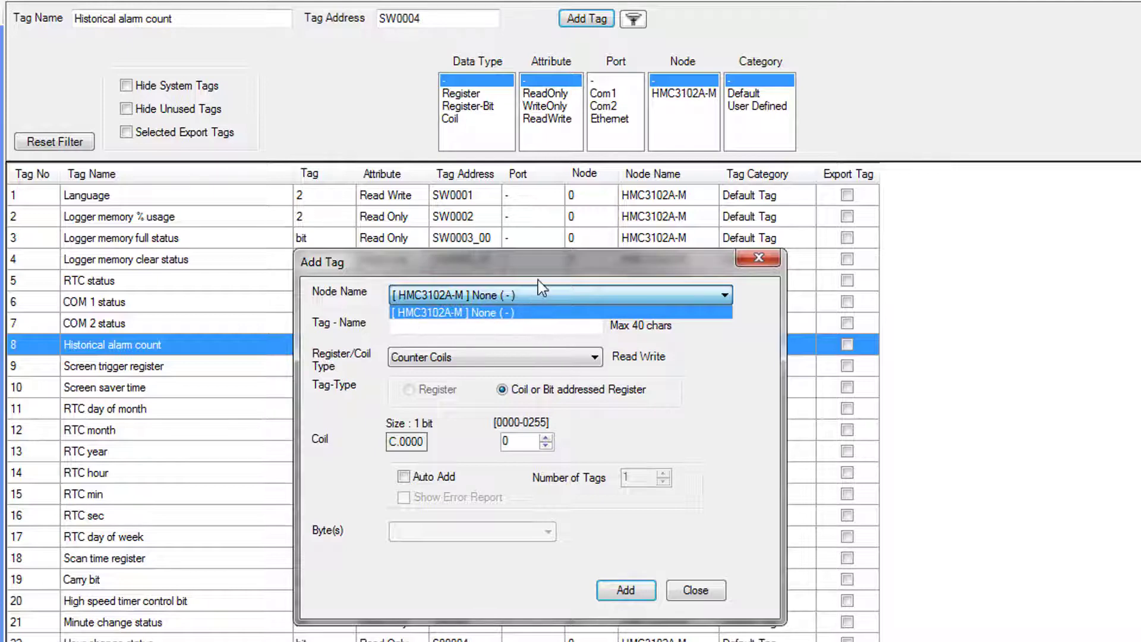
left_click(537, 301)
Set the new tag to Data Registers as a whole Register tag at D00000.
left_click(448, 324)
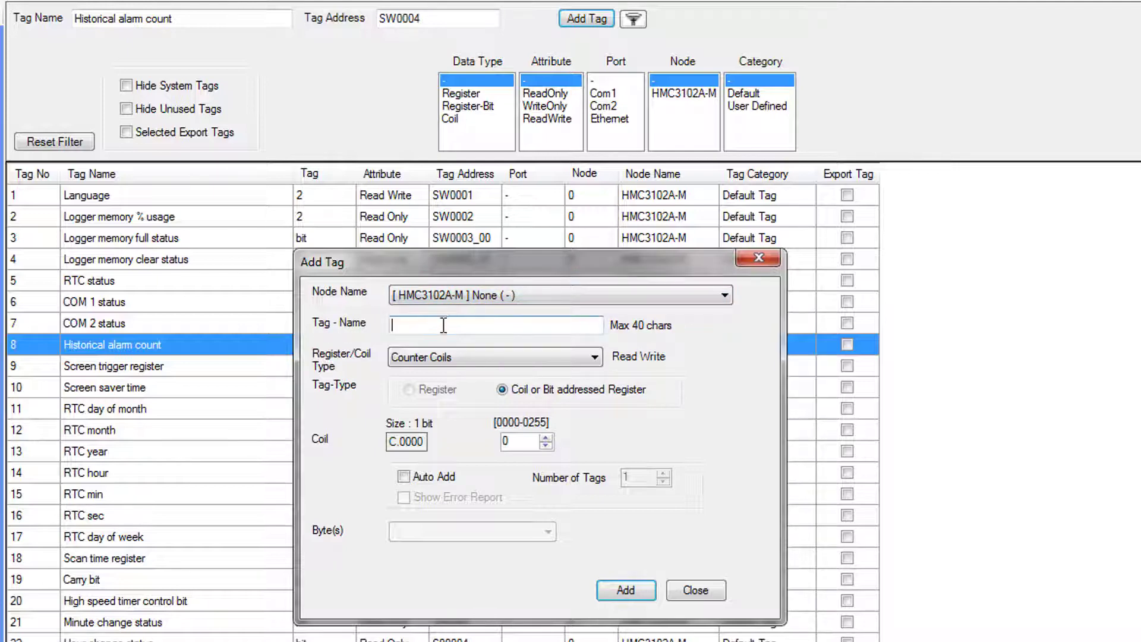
left_click(503, 355)
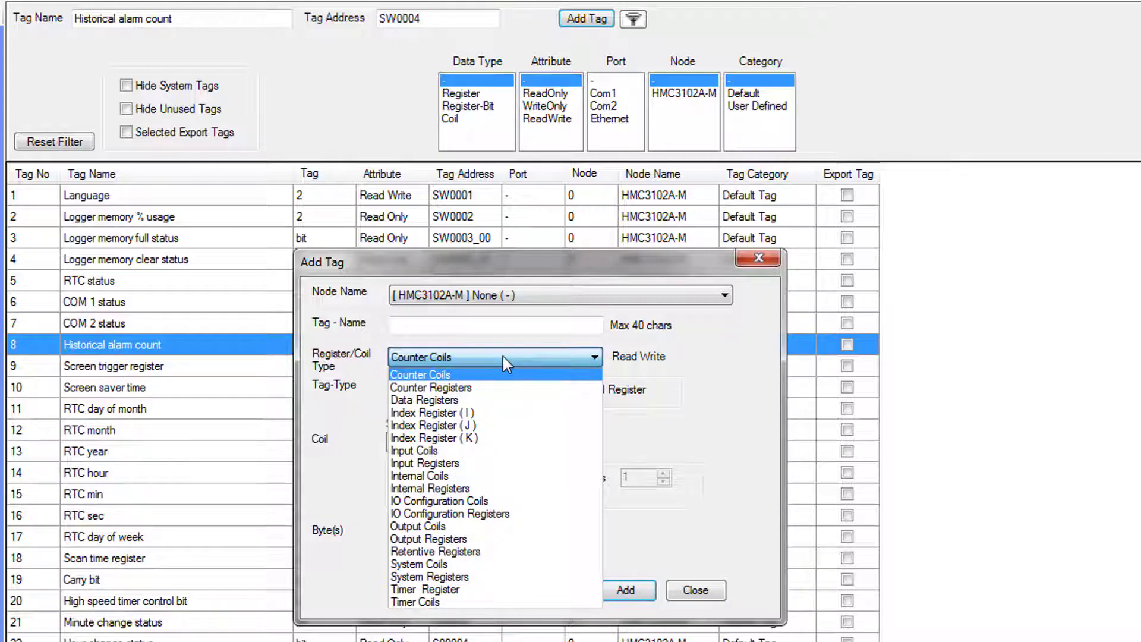
left_click(475, 402)
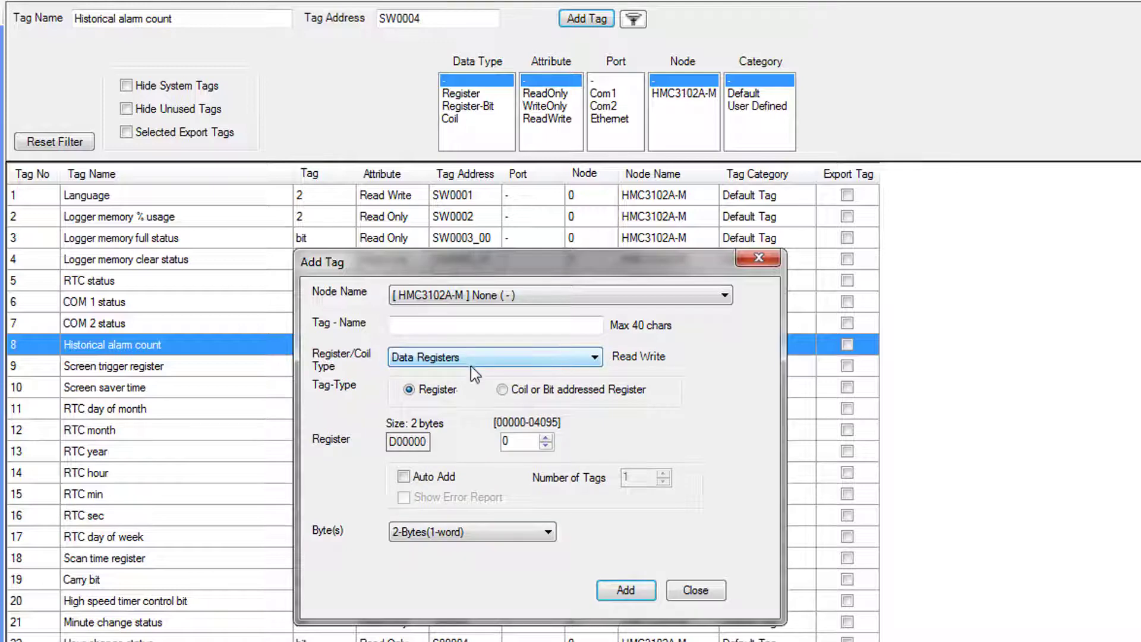
left_click(469, 362)
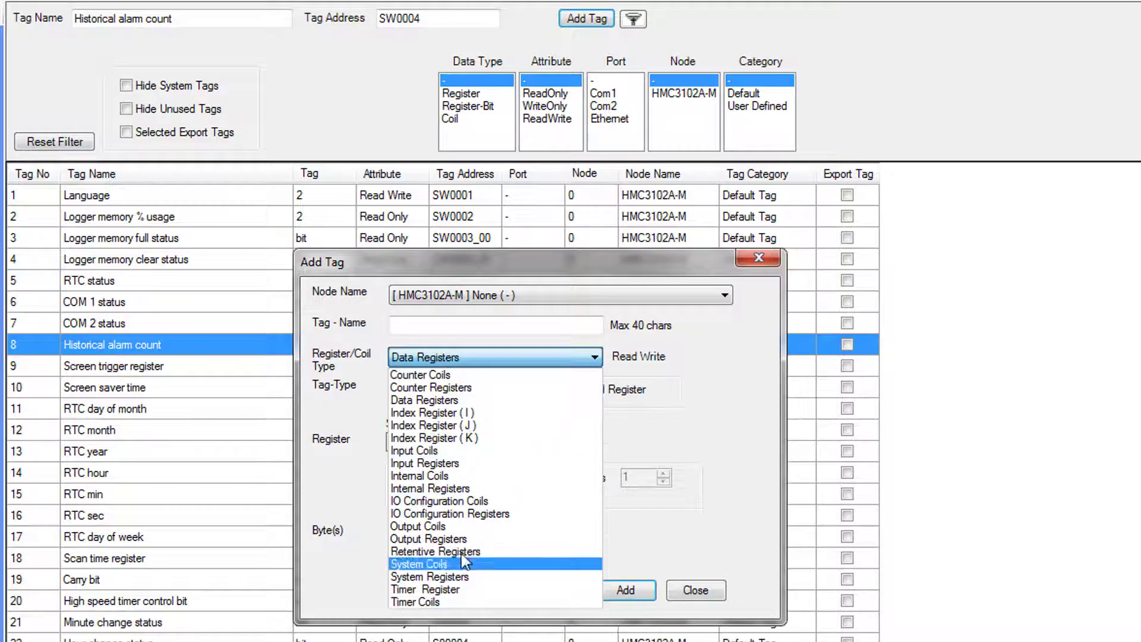
left_click(404, 400)
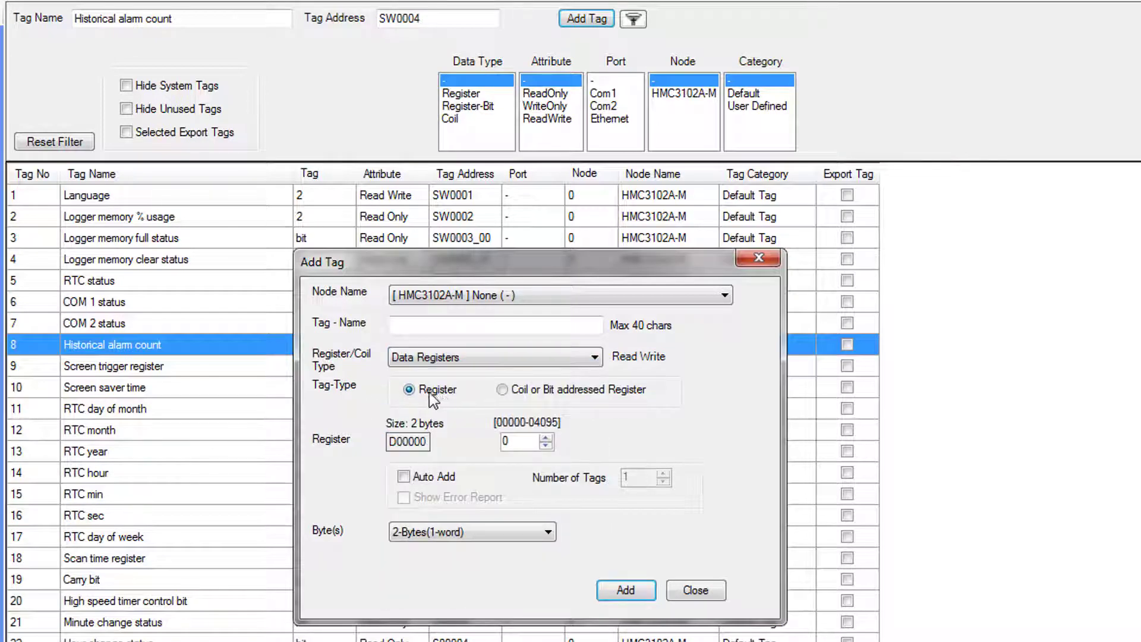
left_click(503, 390)
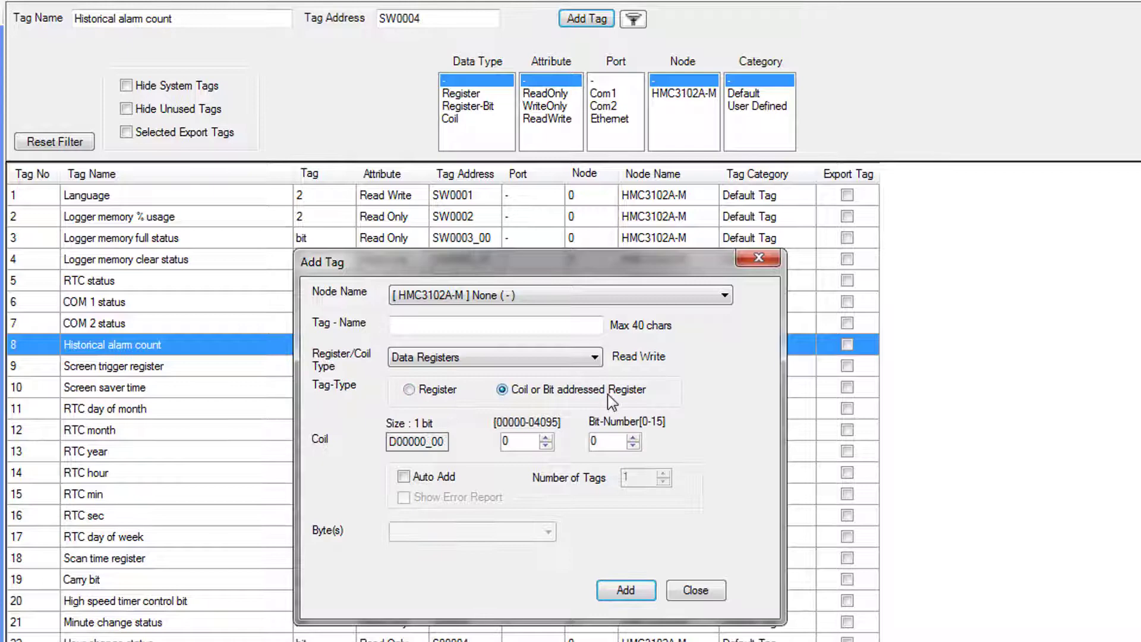
left_click(410, 390)
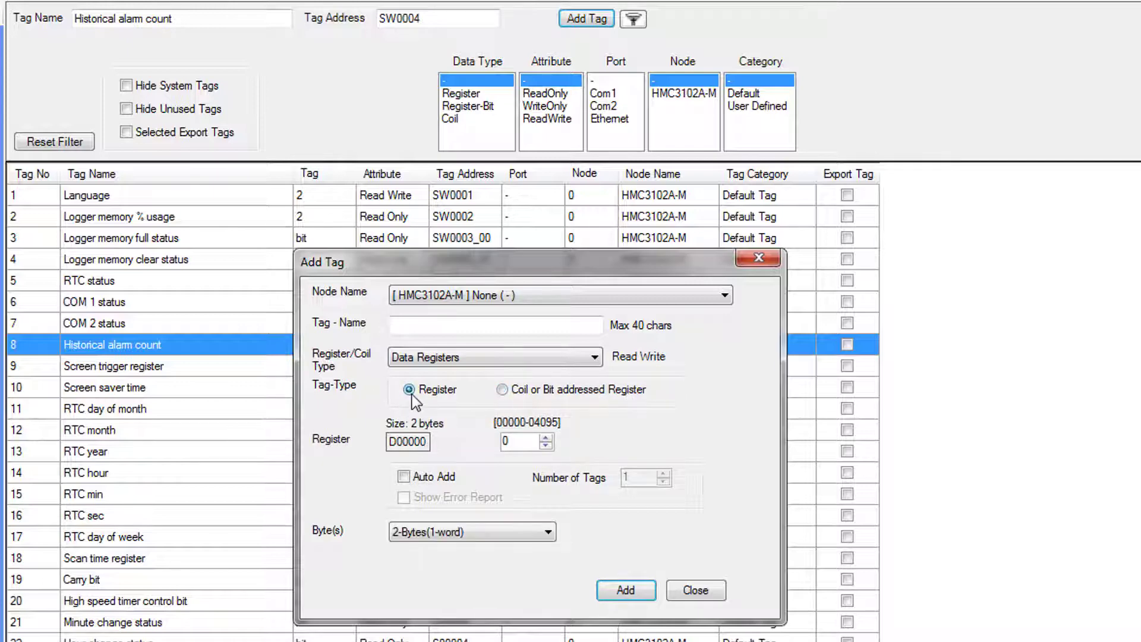
Tick Auto Add, raise Number of Tags to 8, then untick Auto Add.
left_click(403, 477)
left_click(662, 474)
left_click(662, 473)
left_click(662, 473)
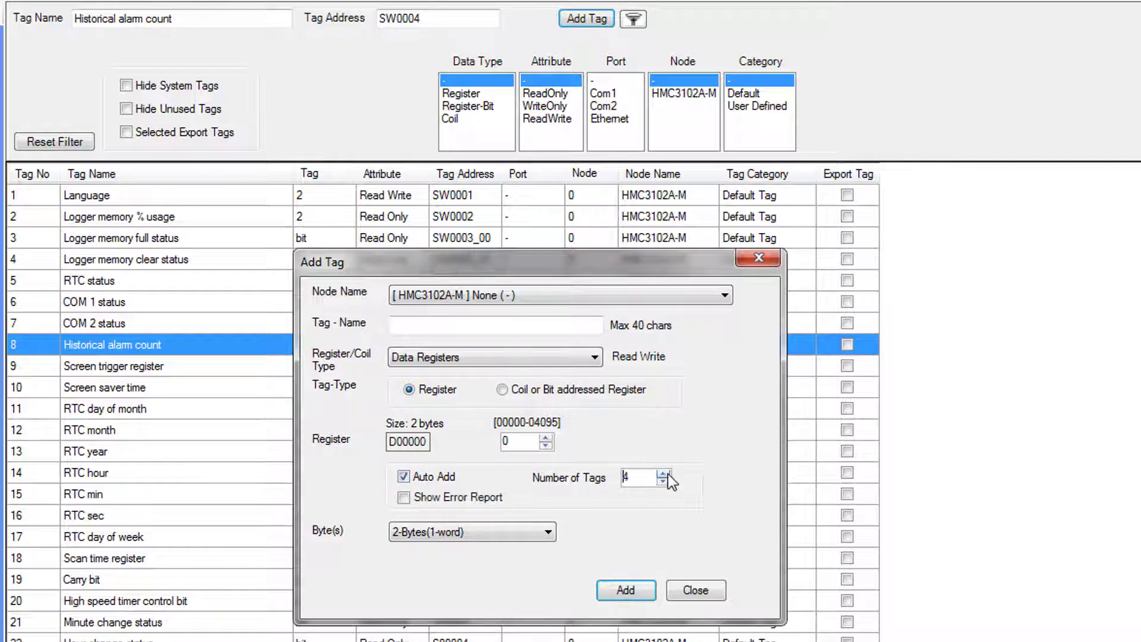
left_click(663, 474)
left_click(663, 473)
left_click(663, 473)
left_click(662, 473)
left_click(403, 476)
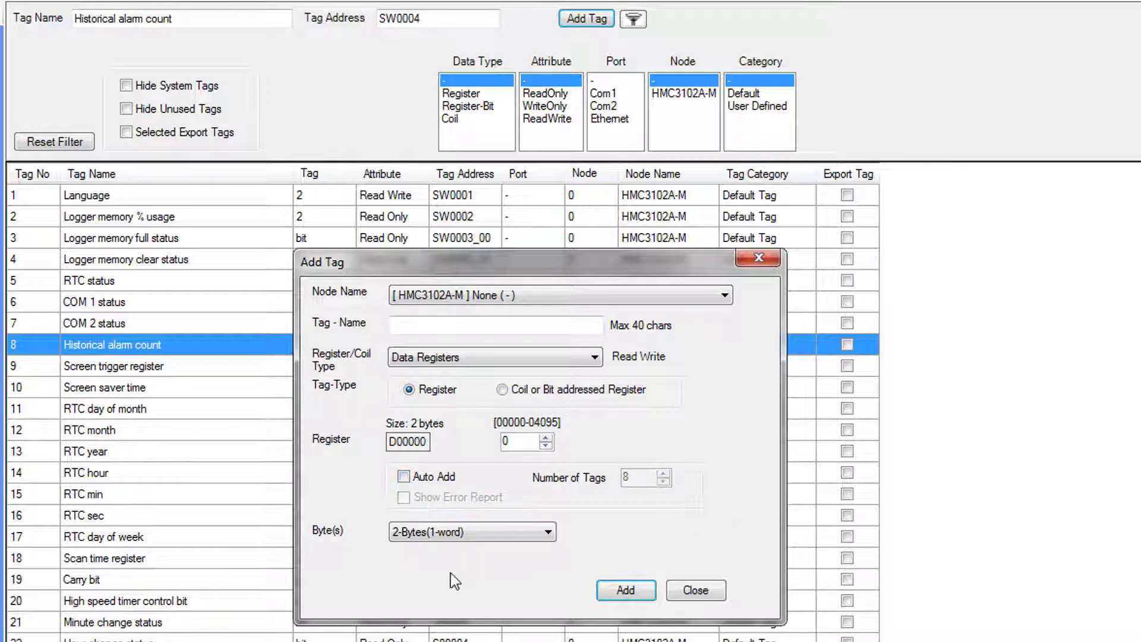
Try 1-Byte and 2-Bytes(1-word), then size the D00000 tag as 4-Bytes(2-words).
left_click(473, 532)
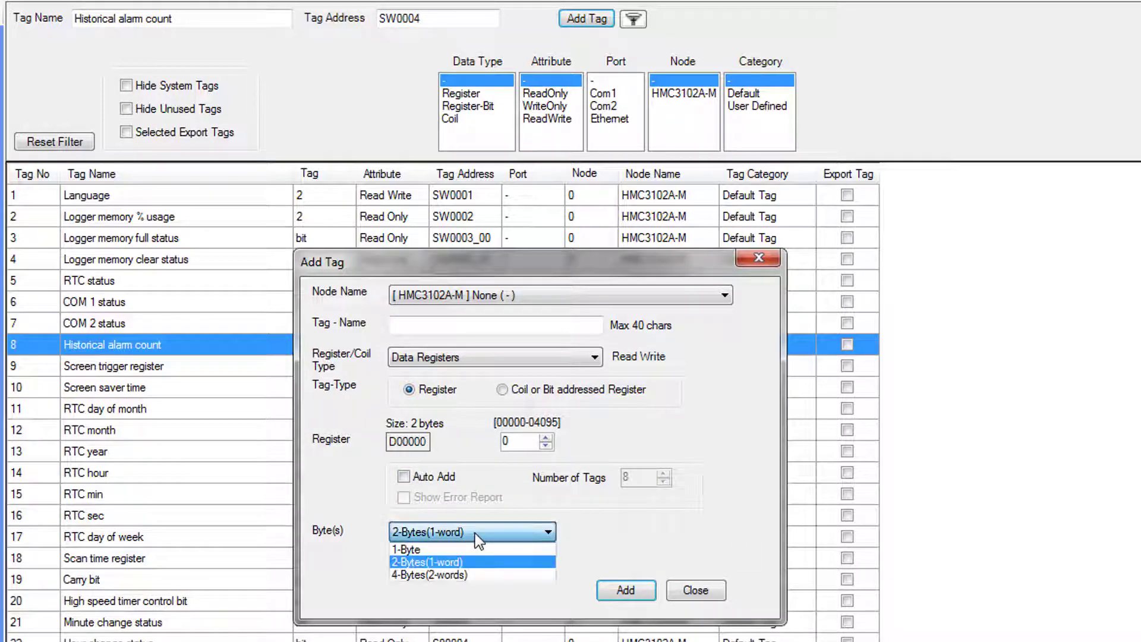
left_click(518, 551)
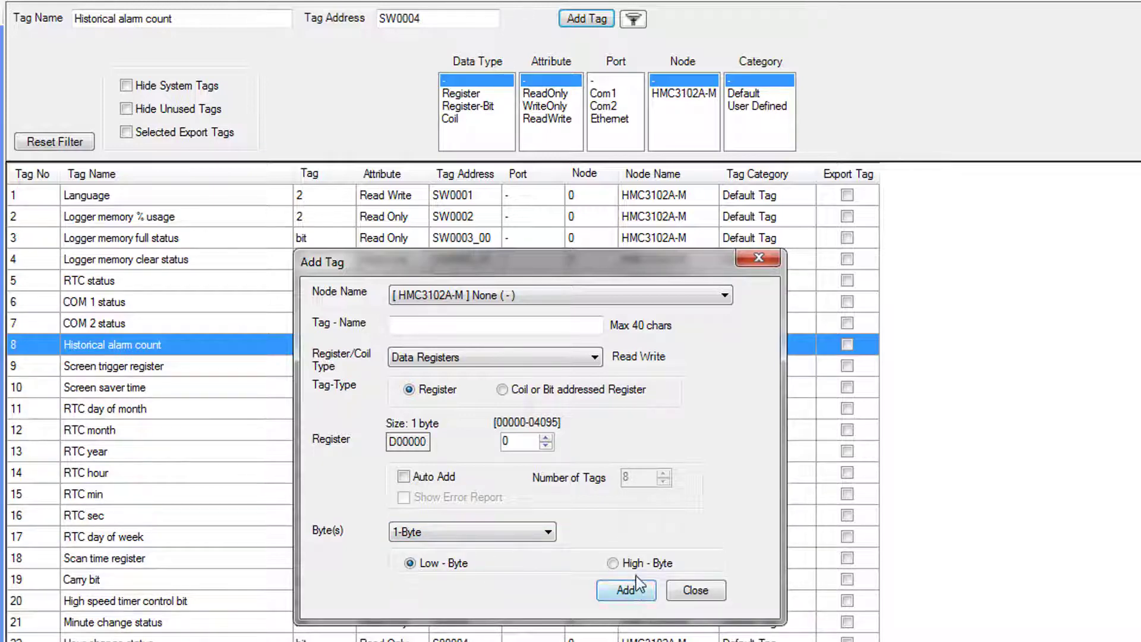
left_click(449, 529)
left_click(427, 563)
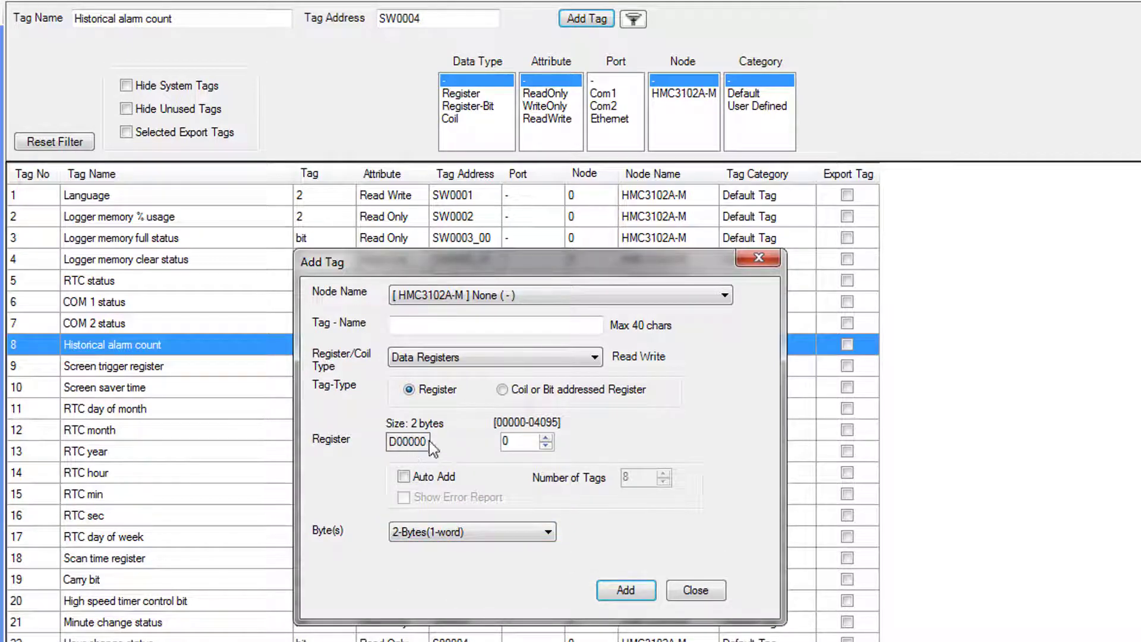
left_click(445, 533)
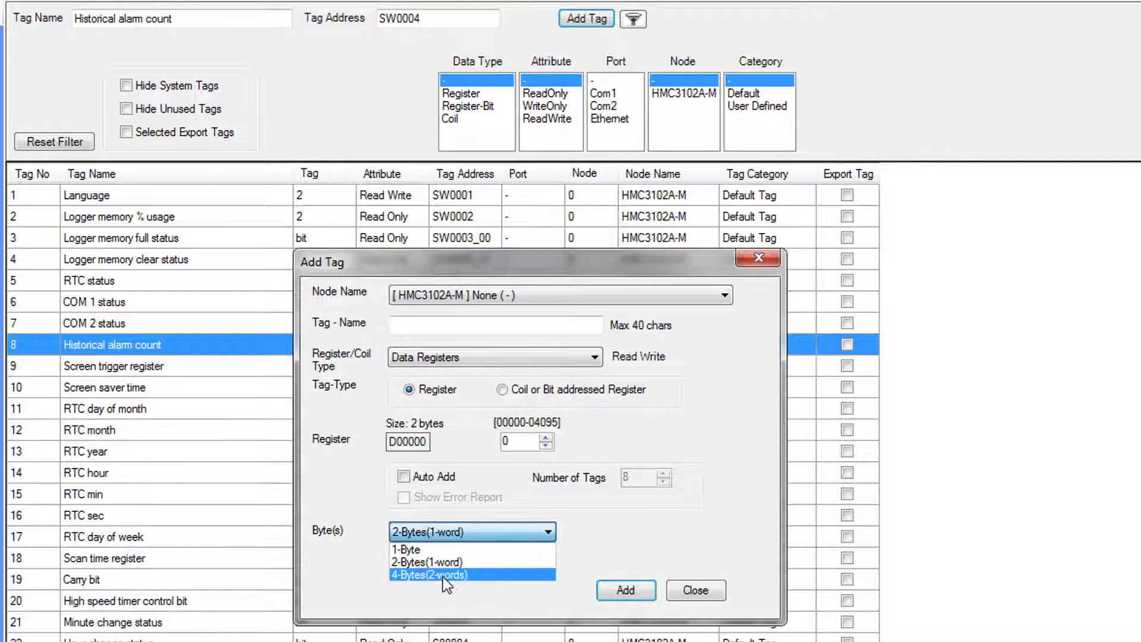
left_click(443, 575)
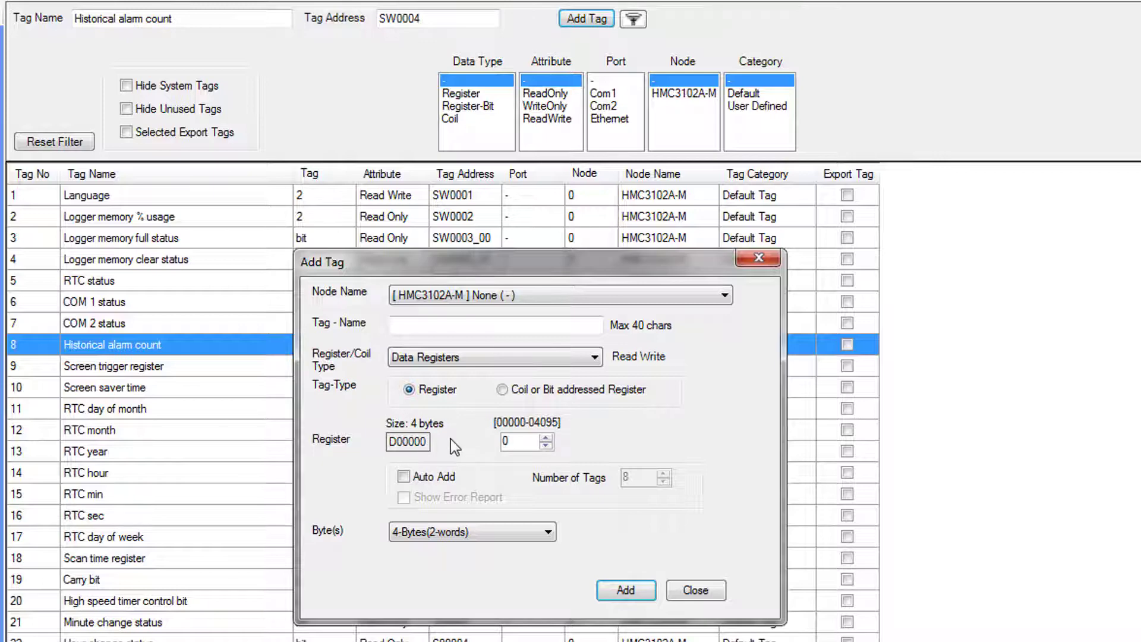
Name the tag RawInputInt and add it as tag 270 at D00000.
left_click(428, 325)
type("R")
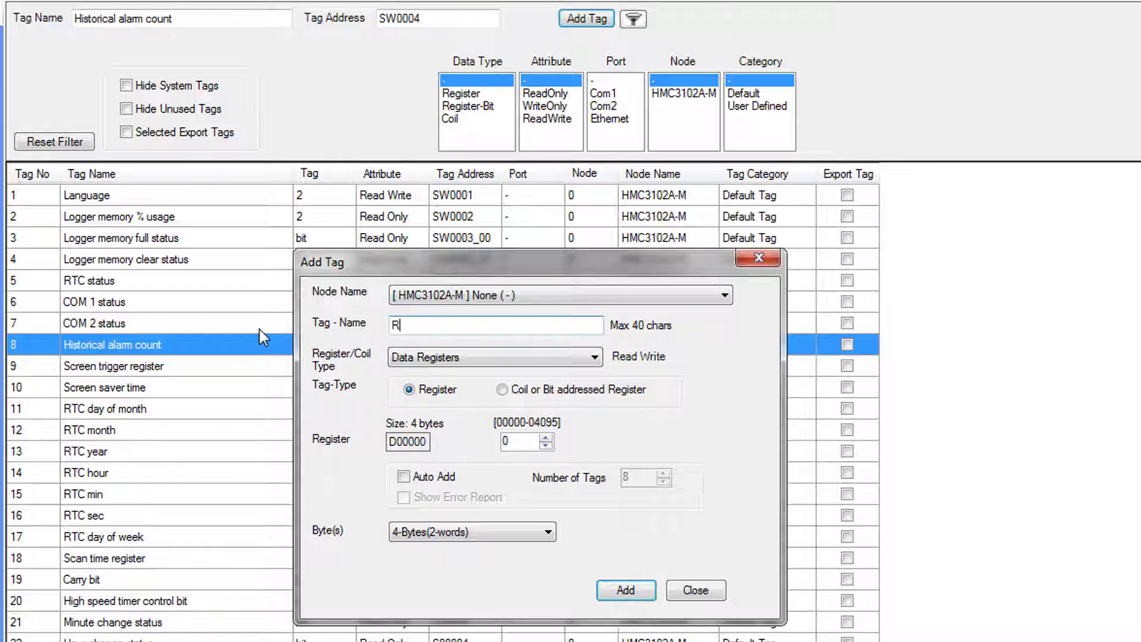
type("awInputInt")
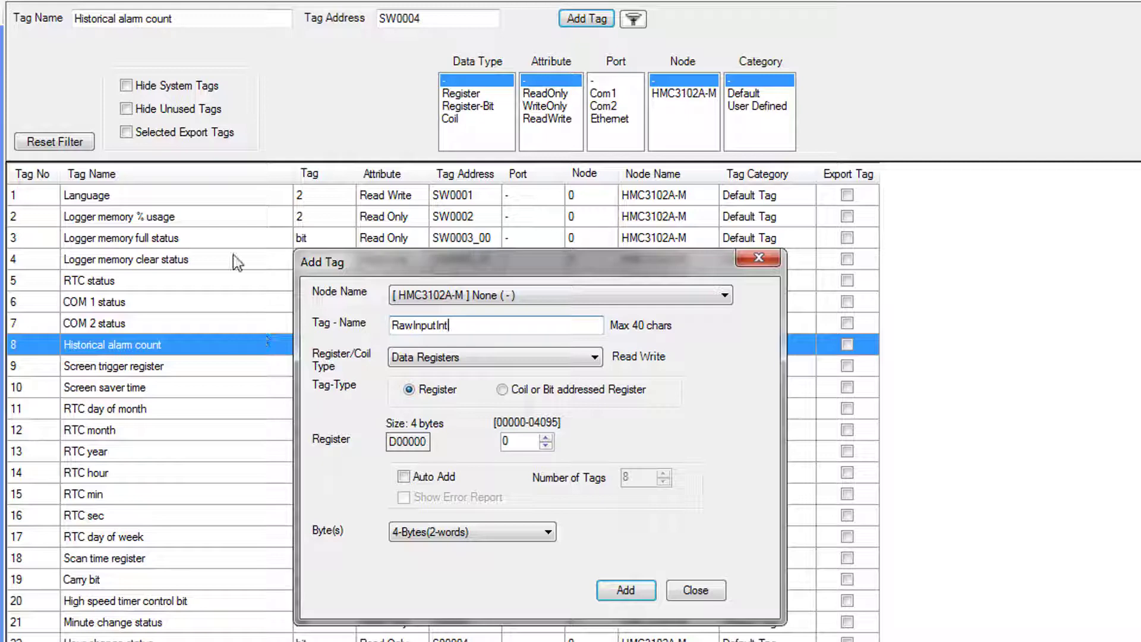
left_click(631, 591)
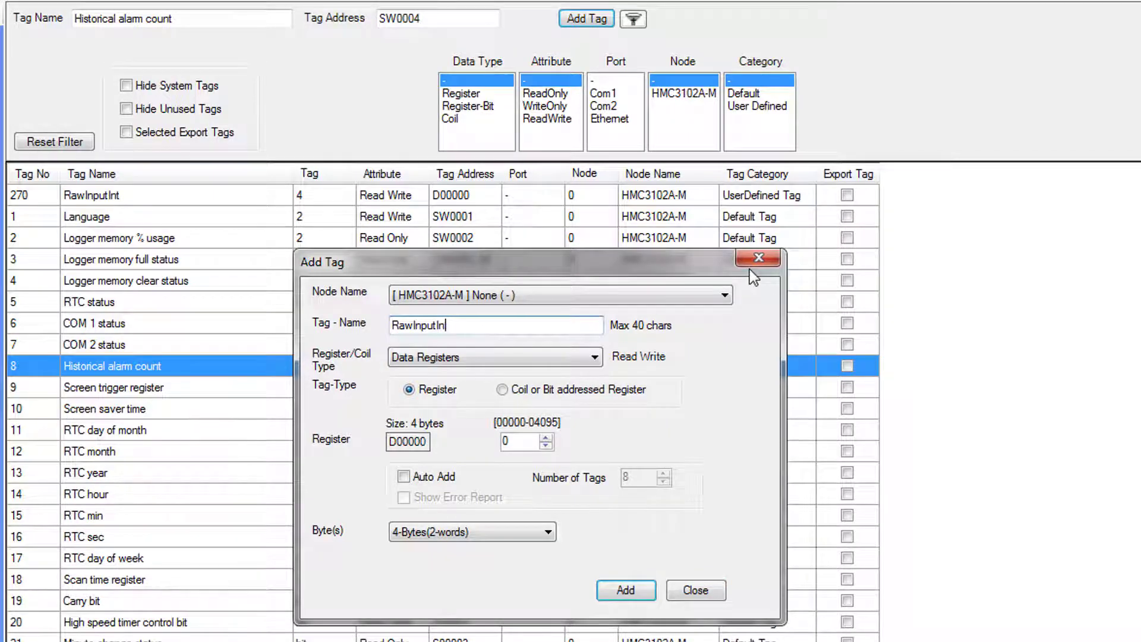
Rename the tag RawInputFloat; adding it at D00000 is refused as already present.
key("BackSpace")
key("BackSpace")
type("Float")
left_click(553, 438)
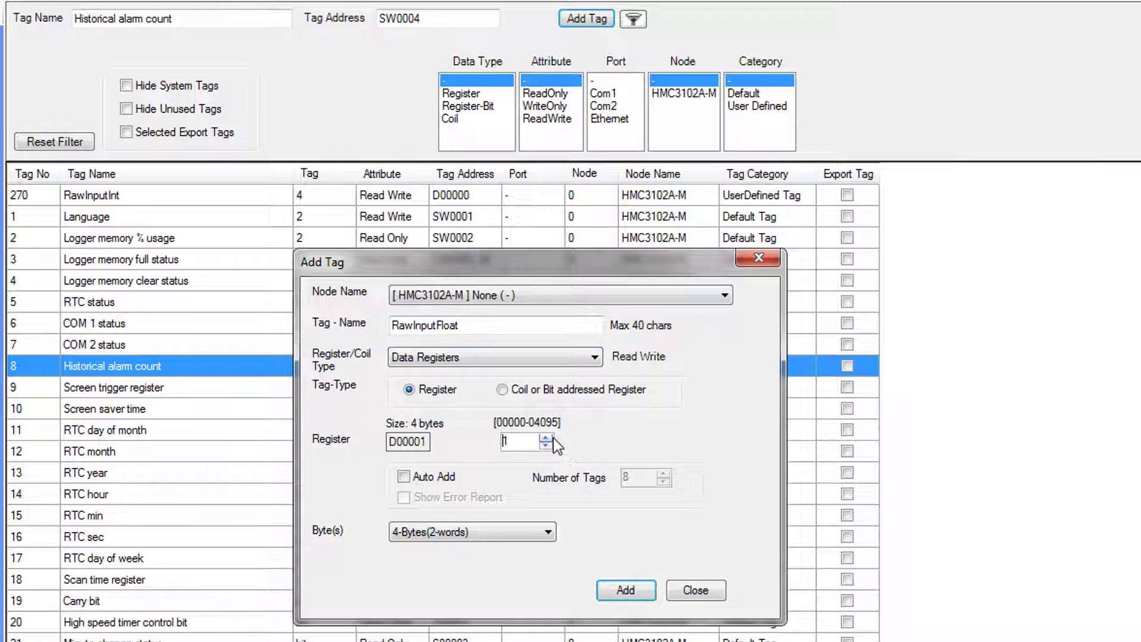
left_click(553, 439)
left_click(546, 445)
left_click(546, 446)
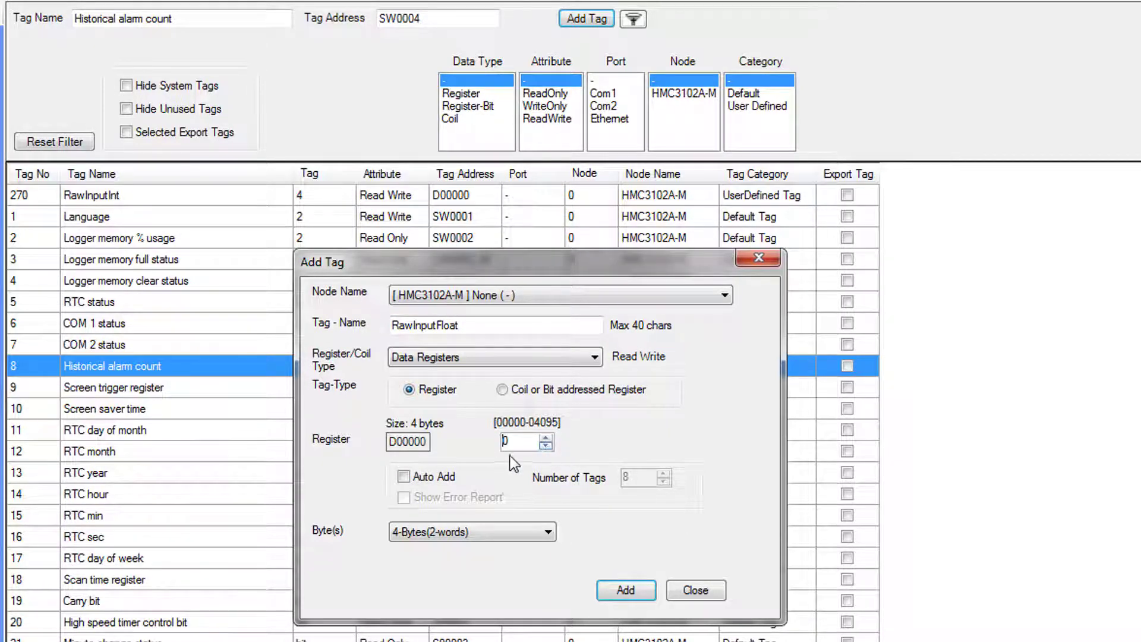
left_click(625, 590)
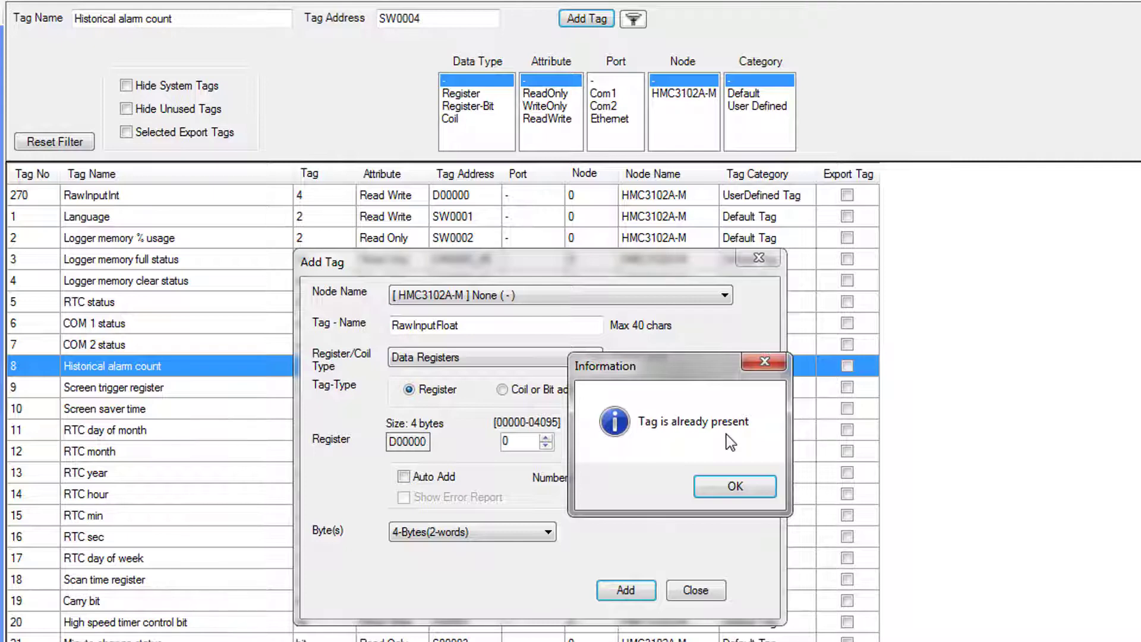
left_click(735, 486)
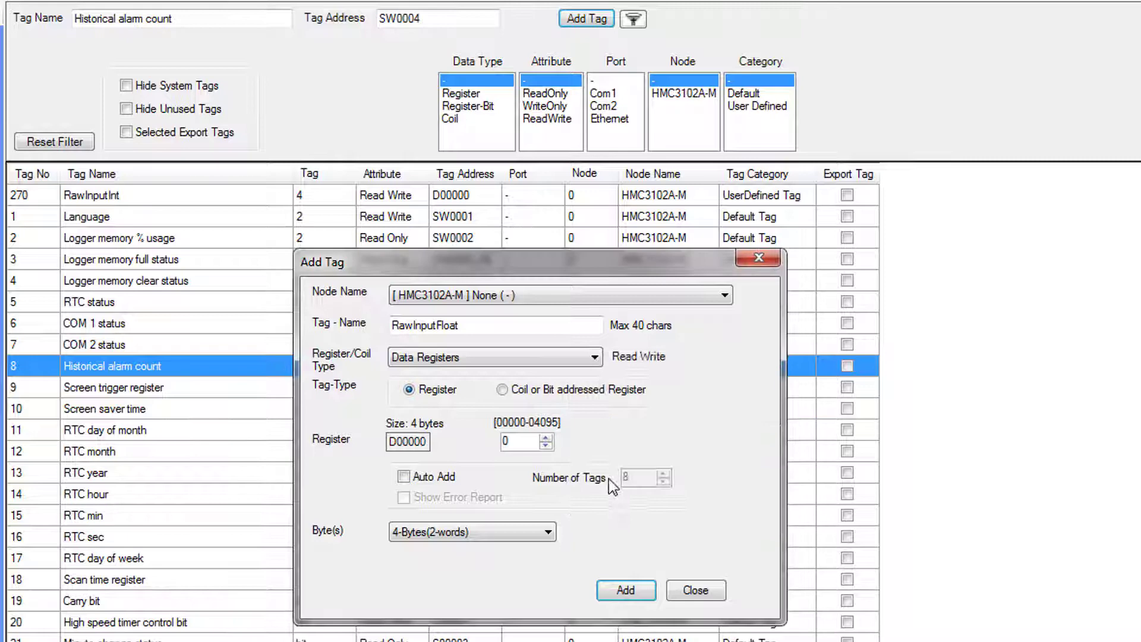
Add RawInputFloat at register D00002 as tag 271.
left_click(545, 438)
left_click(634, 595)
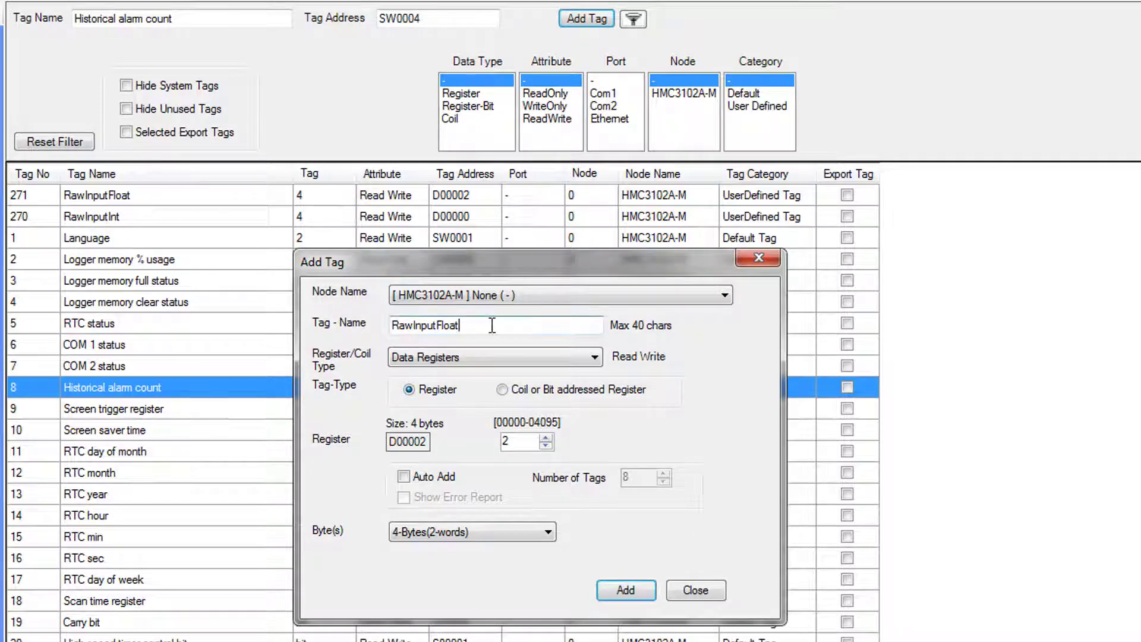
left_click_drag(484, 325, 407, 327)
Add RawLow at D00004 and RawHigh at D00006 as tags 272 and 273.
type("wLow")
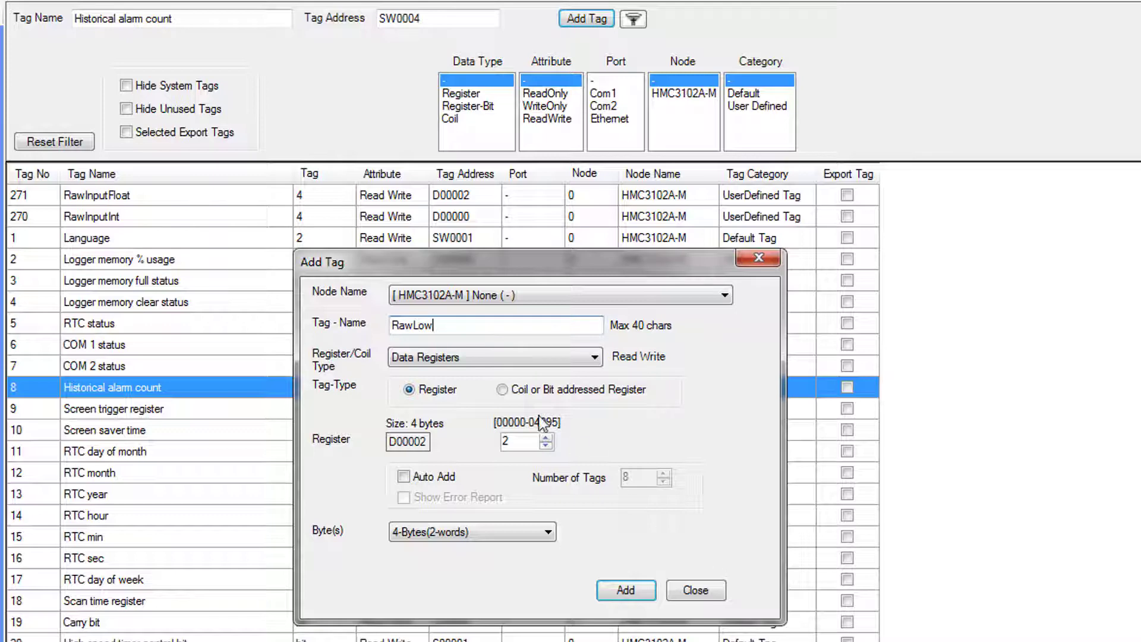
left_click(545, 437)
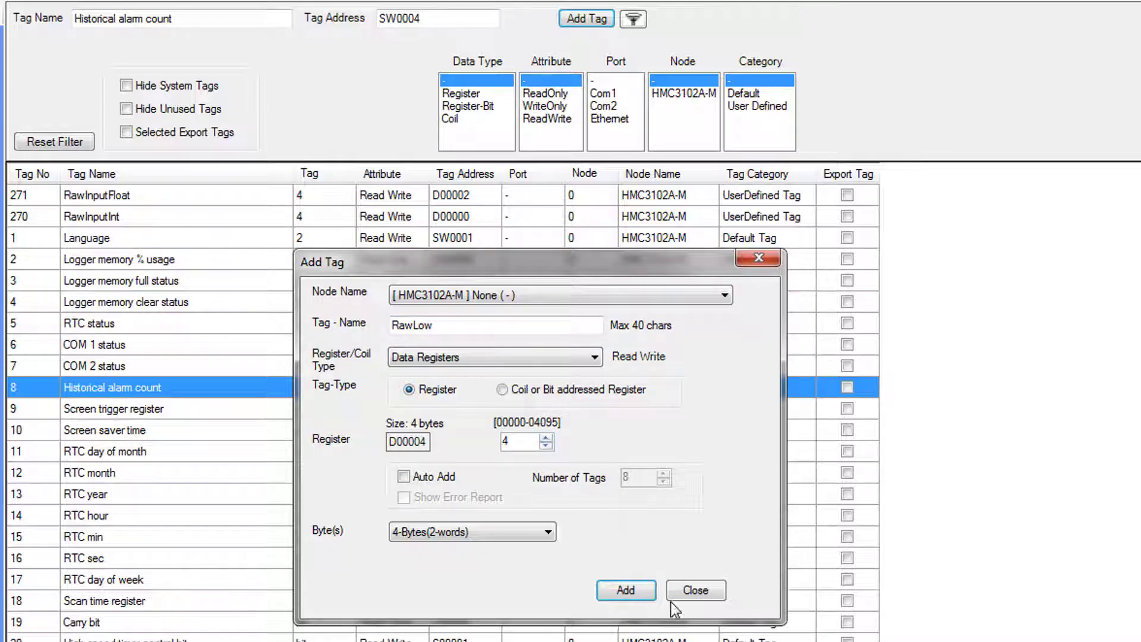
left_click(625, 590)
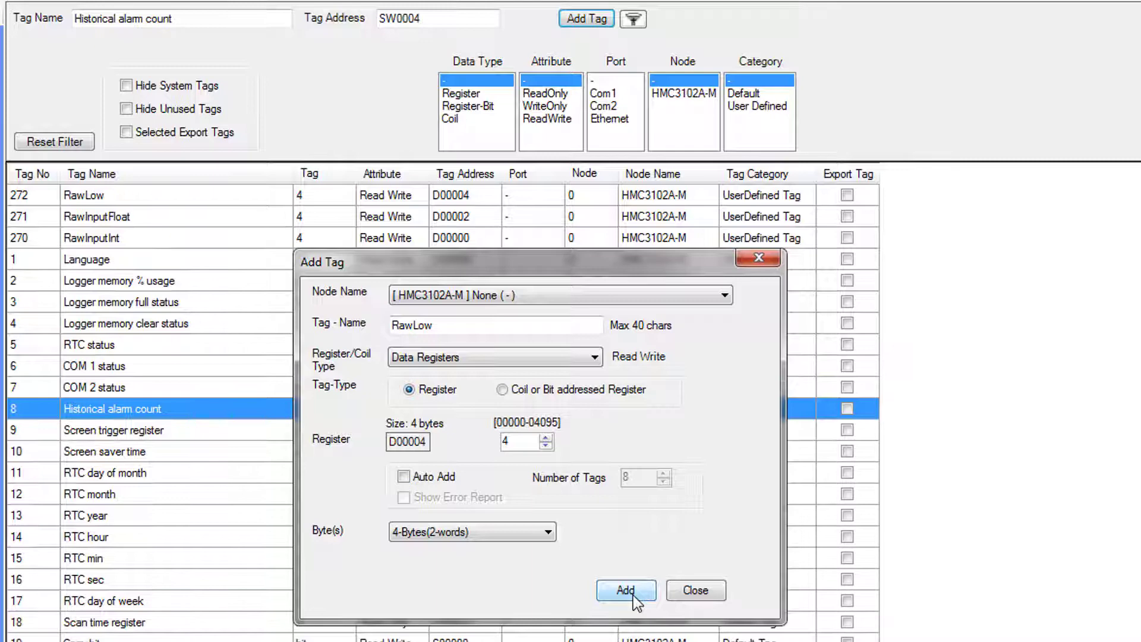
key("BackSpace")
key("BackSpace")
key("BackSpace")
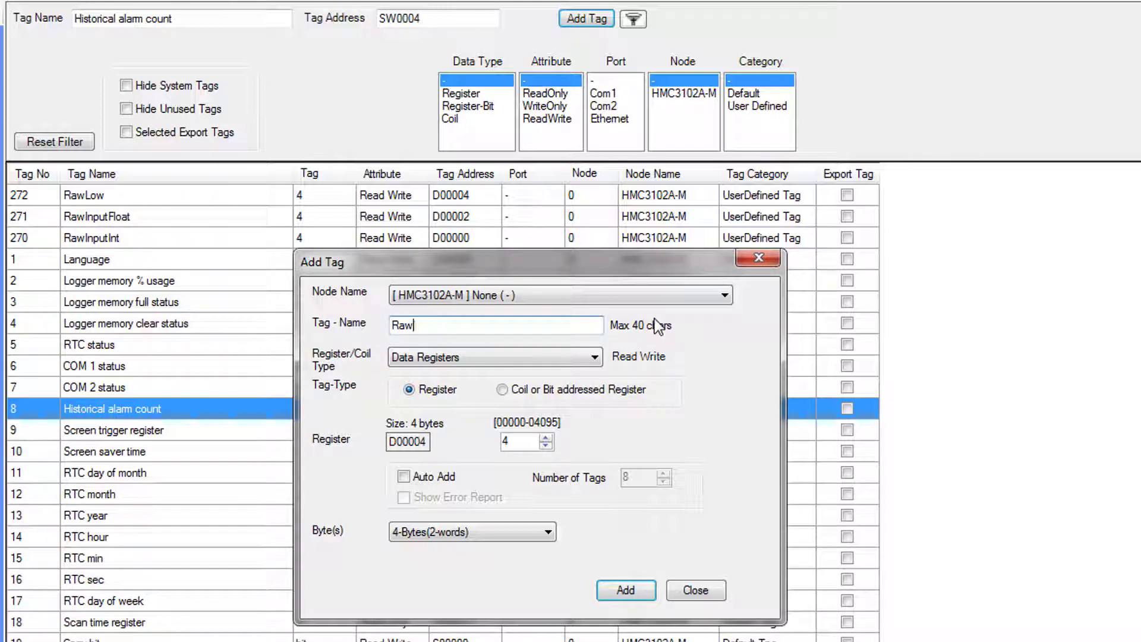
type("High")
left_click(545, 438)
left_click(625, 590)
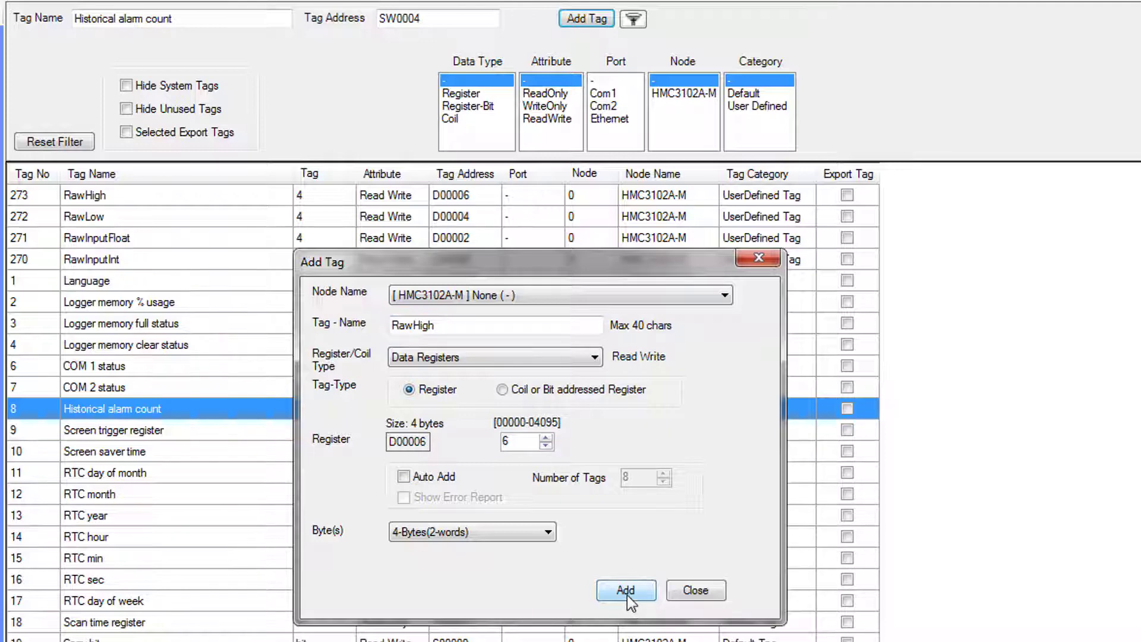
Add EngLow at D00008 and EngHigh at D00010, typing ScaledInput as the next name.
left_click(487, 326)
double_click(479, 325)
type("E")
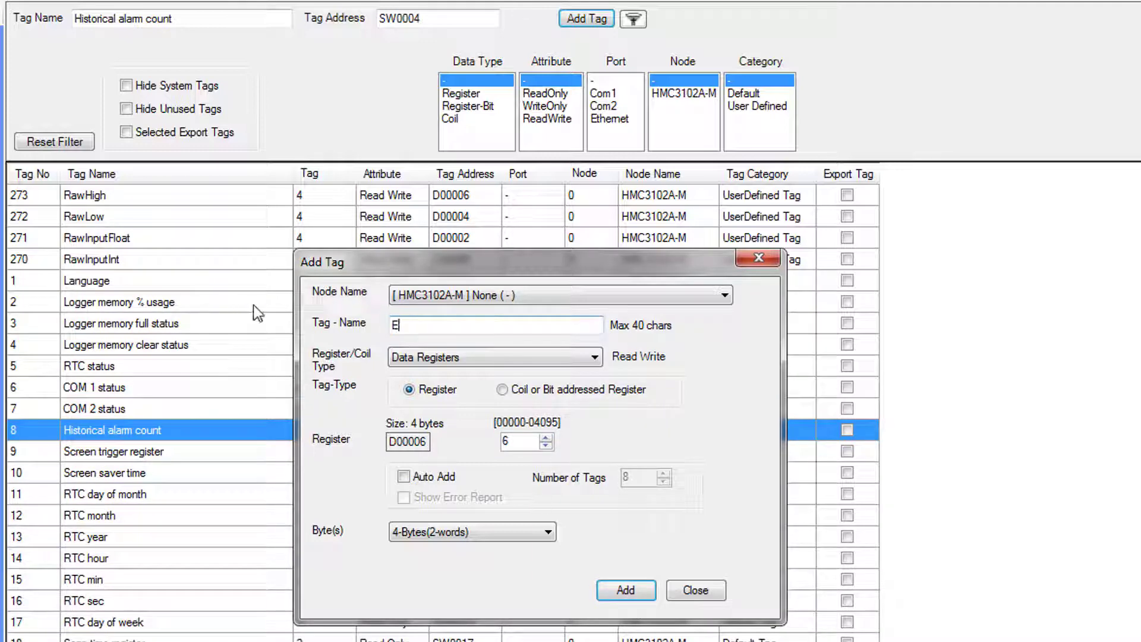
type("ngLow")
left_click(548, 437)
left_click(626, 590)
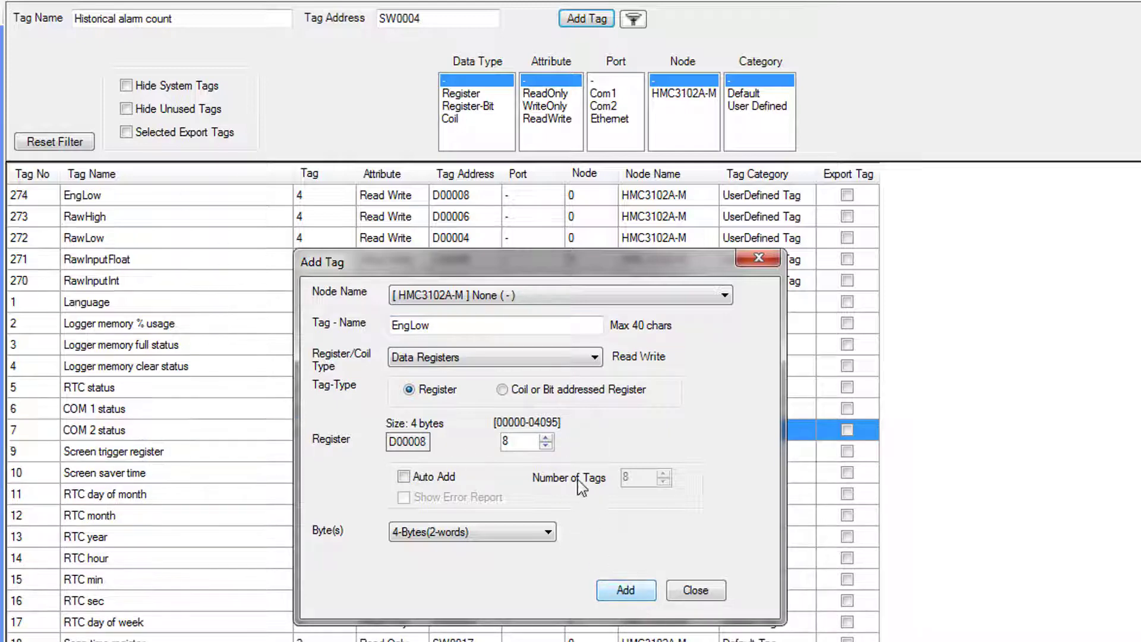
left_click(483, 328)
key("BackSpace")
key("BackSpace")
key("BackSpace")
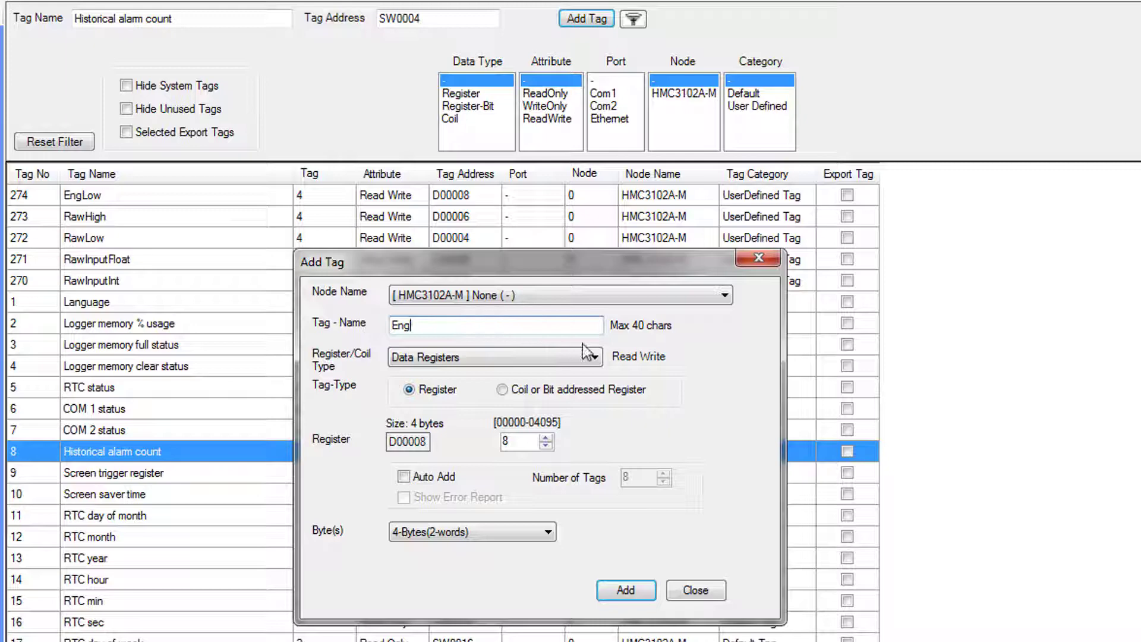
type("High")
left_click(546, 438)
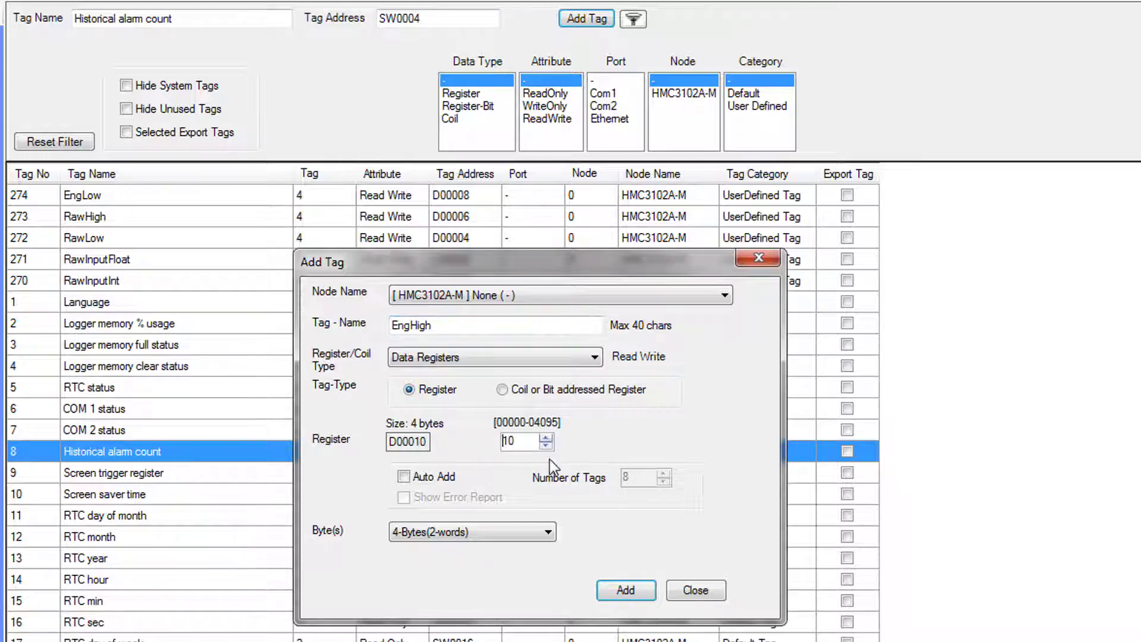
left_click(637, 596)
double_click(449, 327)
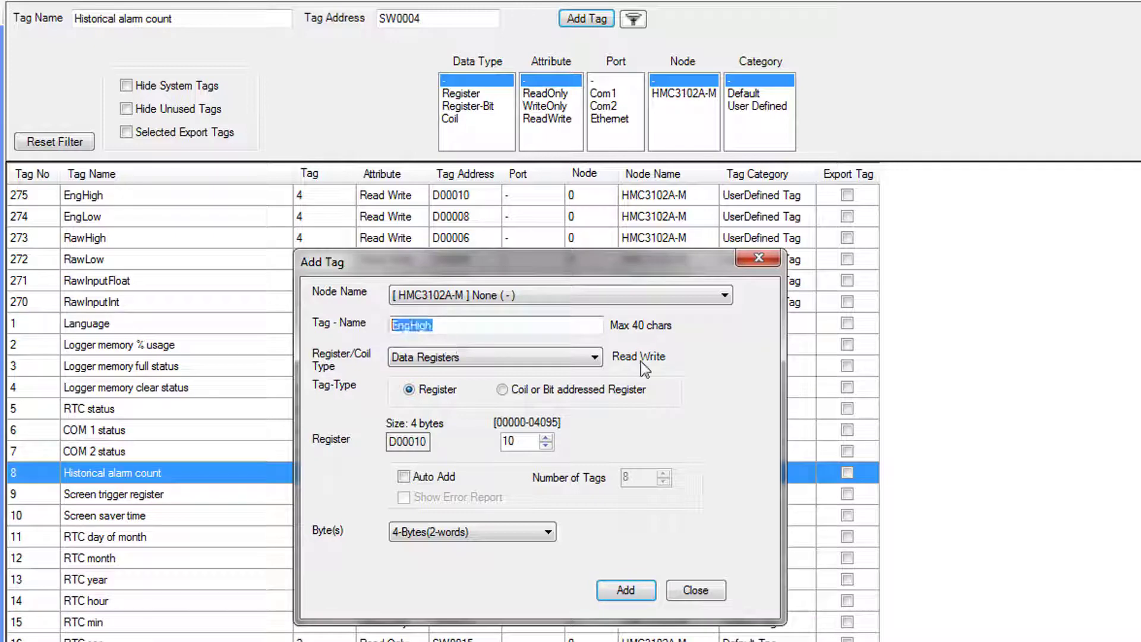
type("ScaledInput")
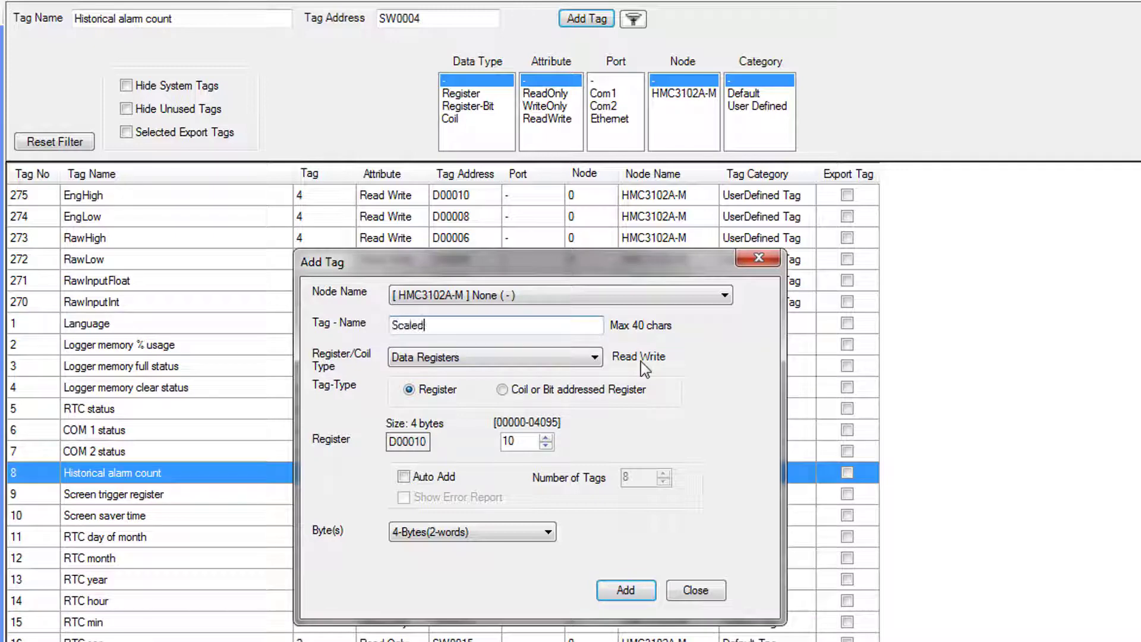
Add ScaledInput at D00012 and HighLimit at D00014 as tags 276 and 277.
left_click(545, 438)
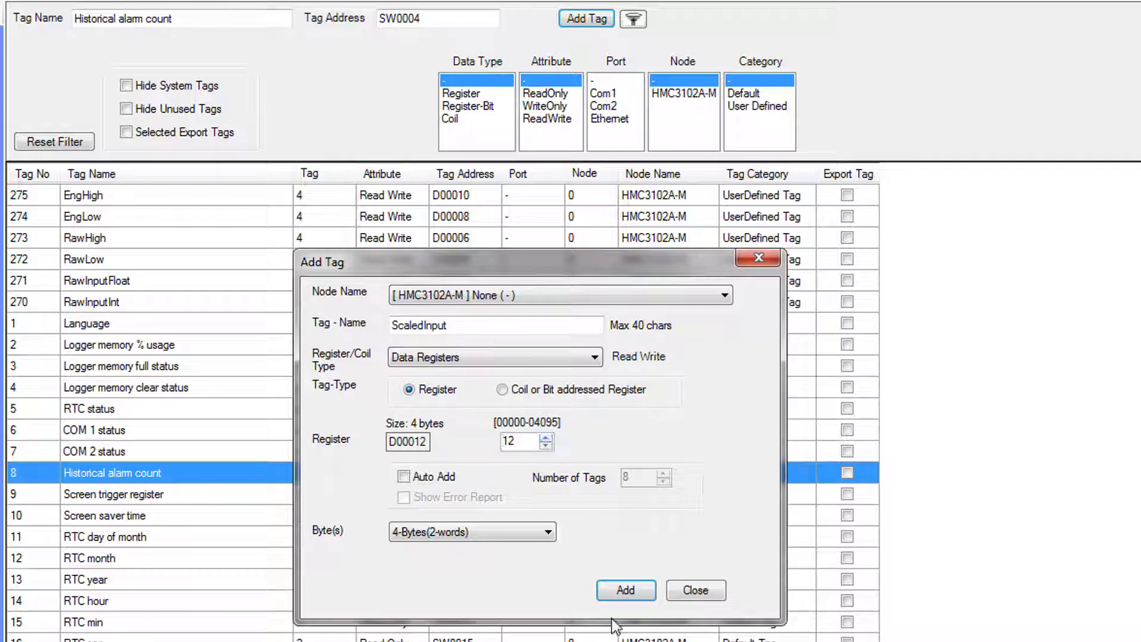
left_click(625, 590)
double_click(473, 324)
type("H")
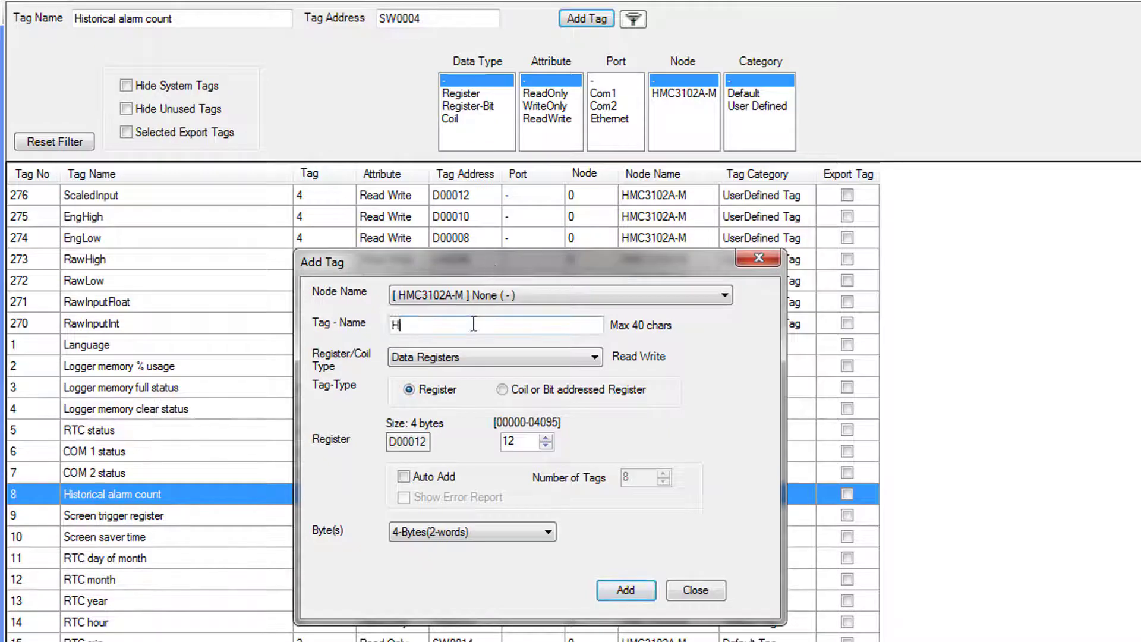
type("ighLimit")
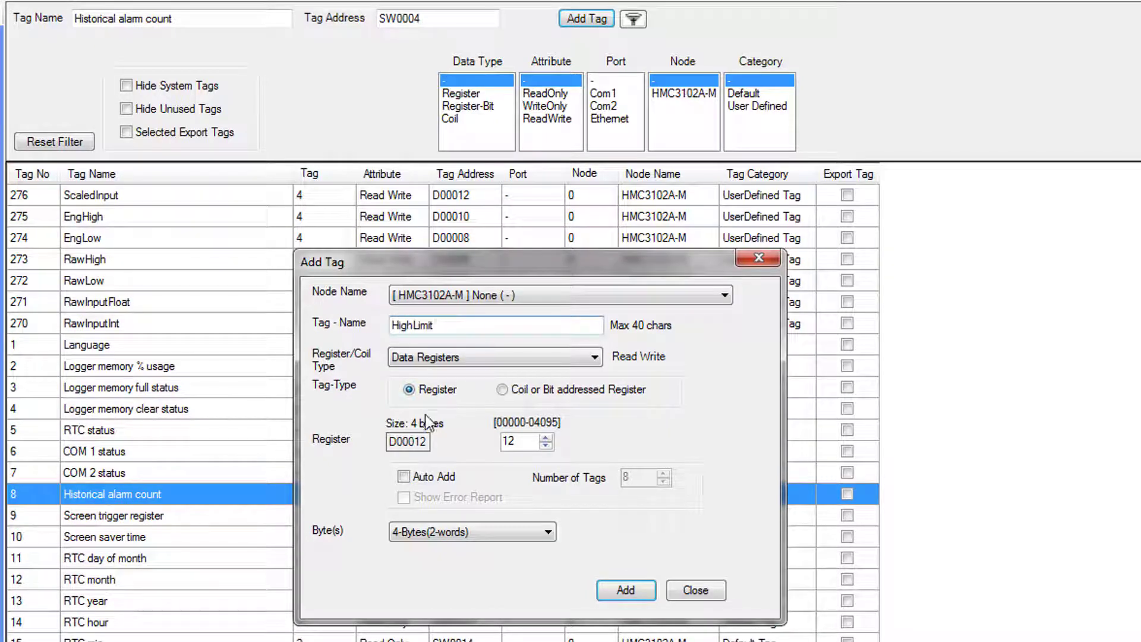
left_click(545, 438)
left_click(546, 437)
left_click(625, 591)
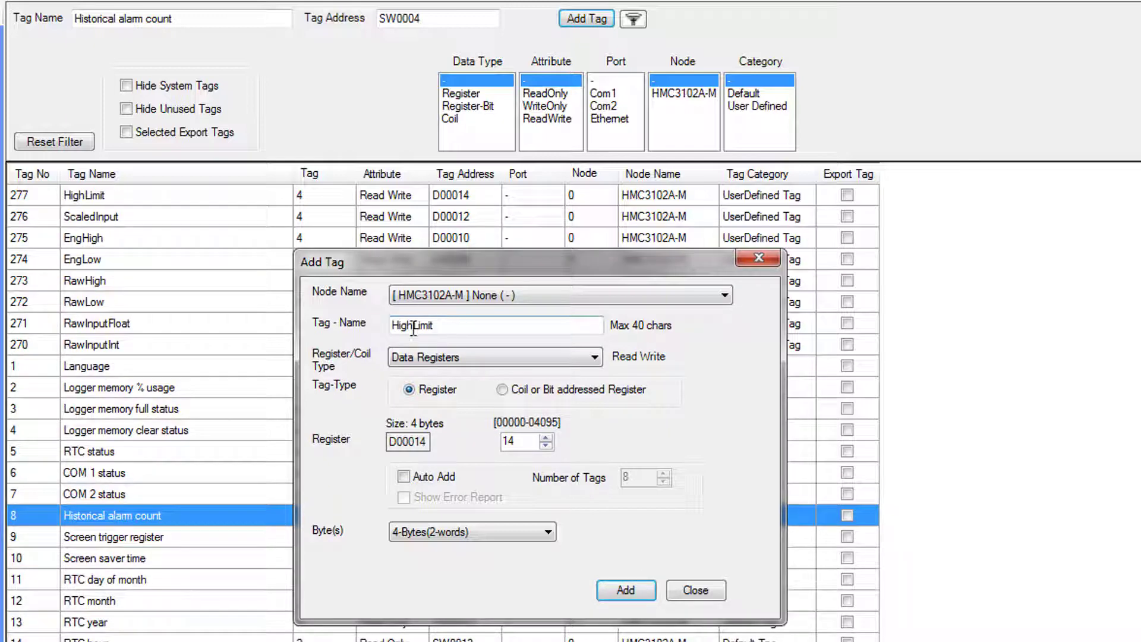
Add LowLimit at D00016 and type DisableScaling as the next tag name.
left_click_drag(413, 325, 283, 308)
type("Low")
left_click(553, 437)
left_click(554, 437)
left_click(612, 591)
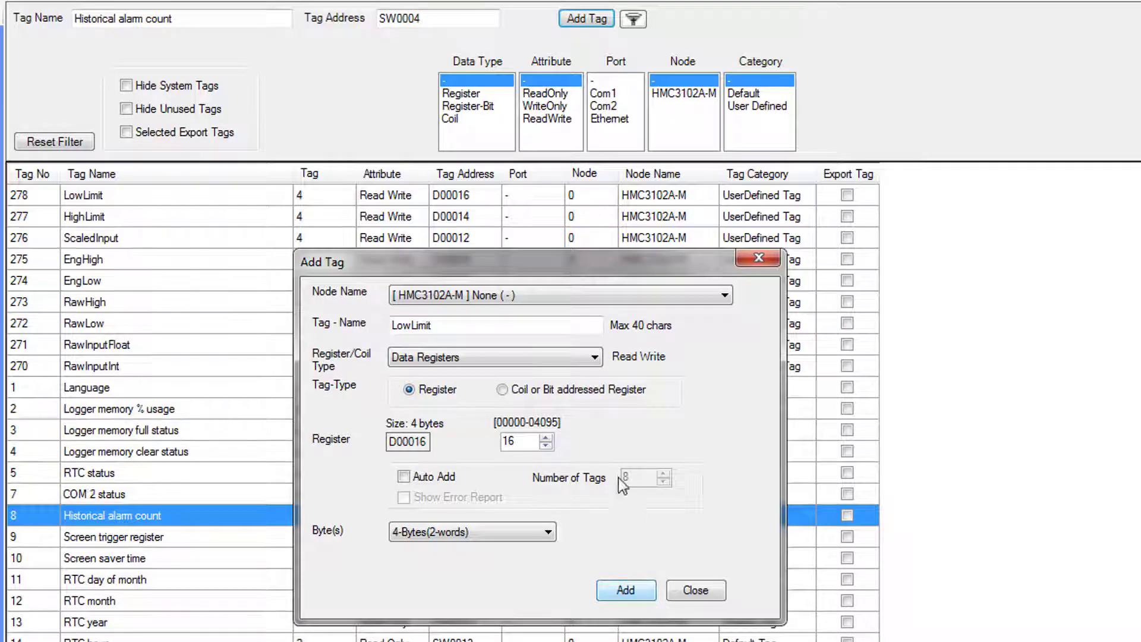
left_click_drag(464, 326, 295, 338)
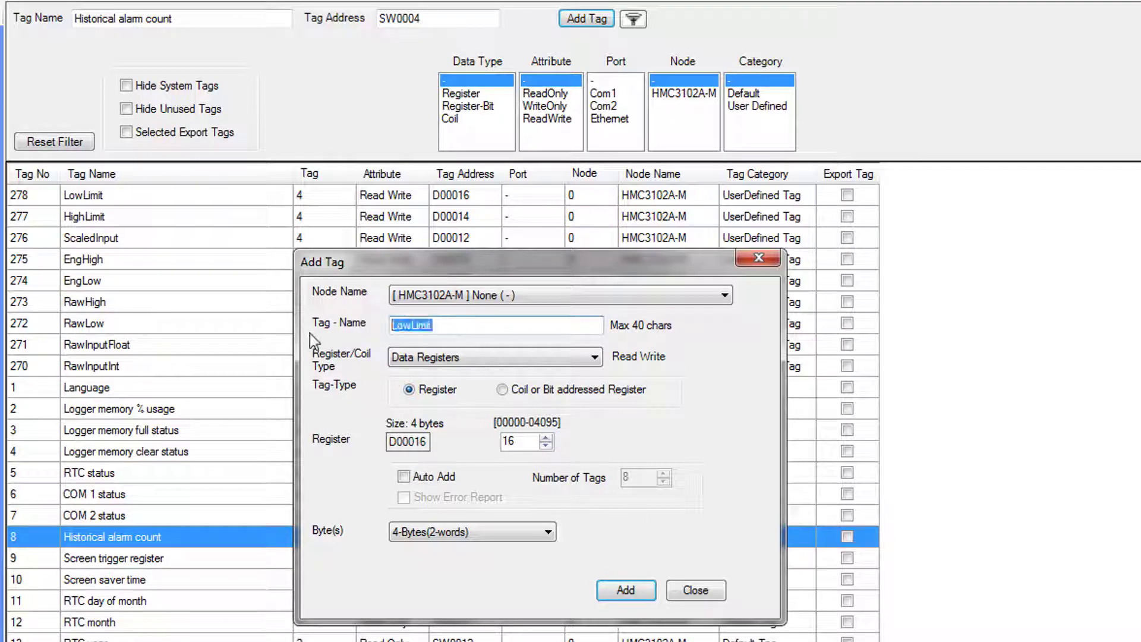
type("DisableScaling")
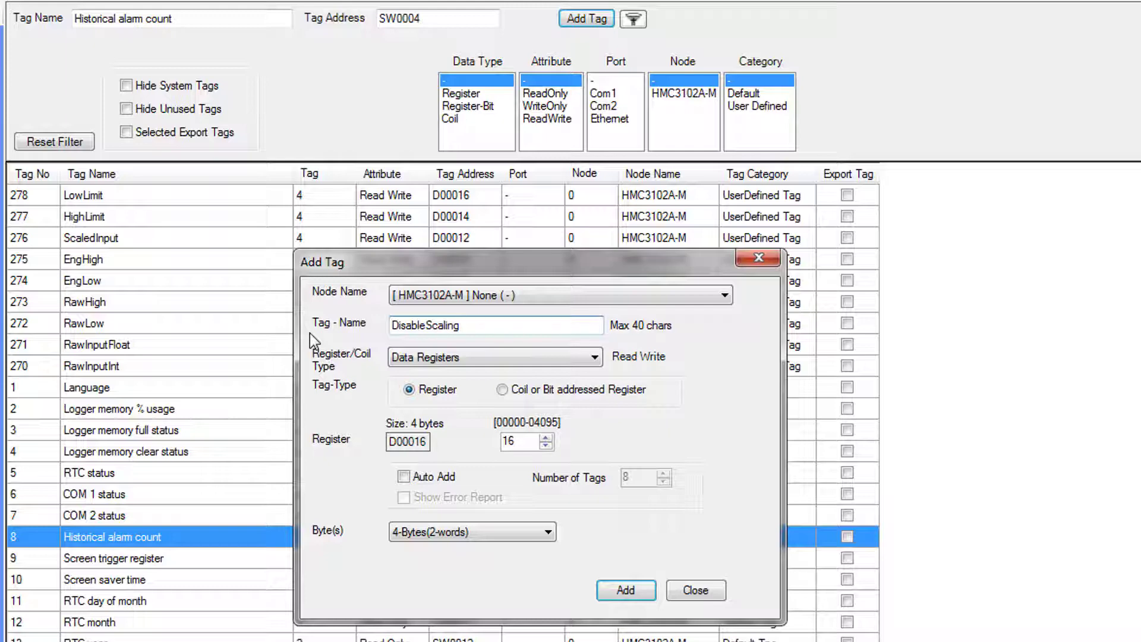
Make DisableScaling an Internal Coils bit tag and add it at B00000.
left_click(518, 393)
left_click(545, 359)
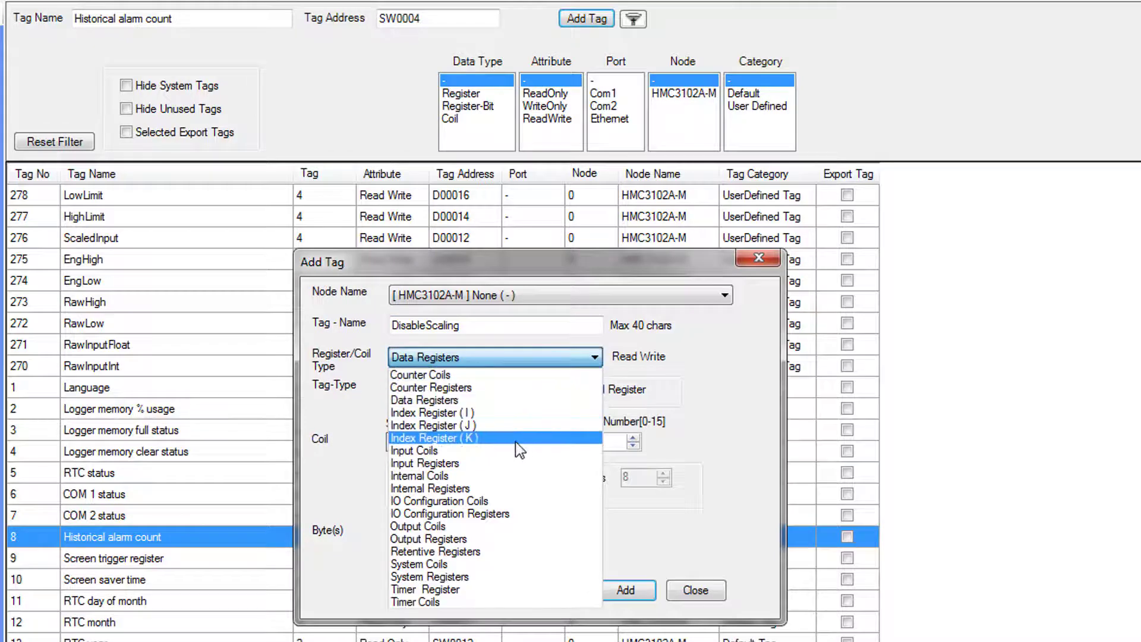
left_click(473, 475)
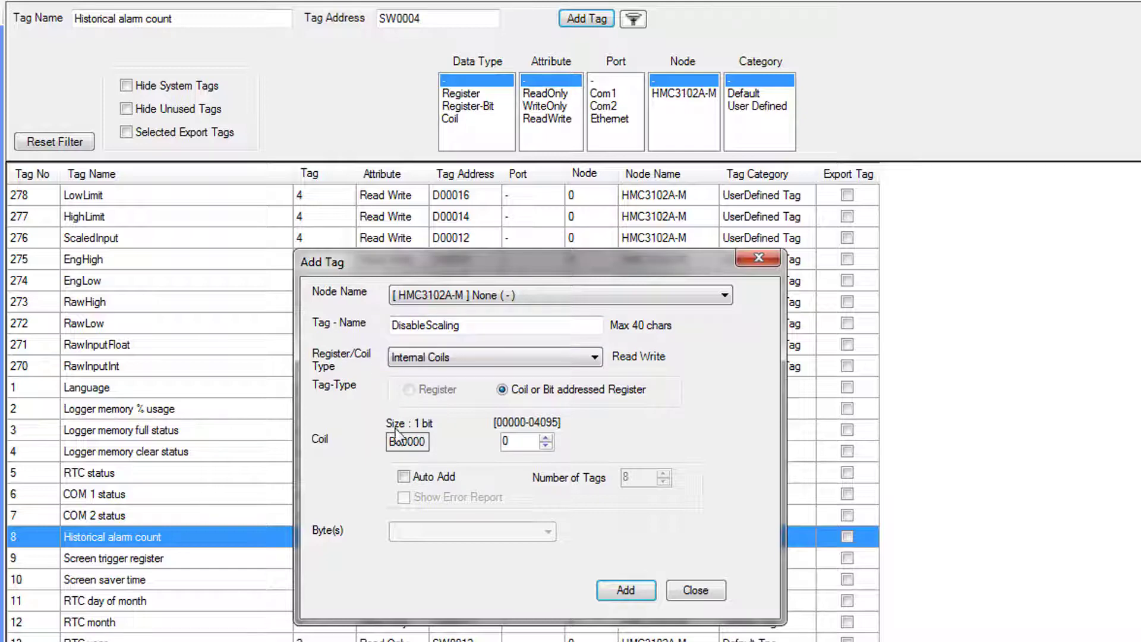
left_click(630, 594)
Add EnableLimits at coil B00001, then close the Add Tag form.
double_click(464, 324)
type("E")
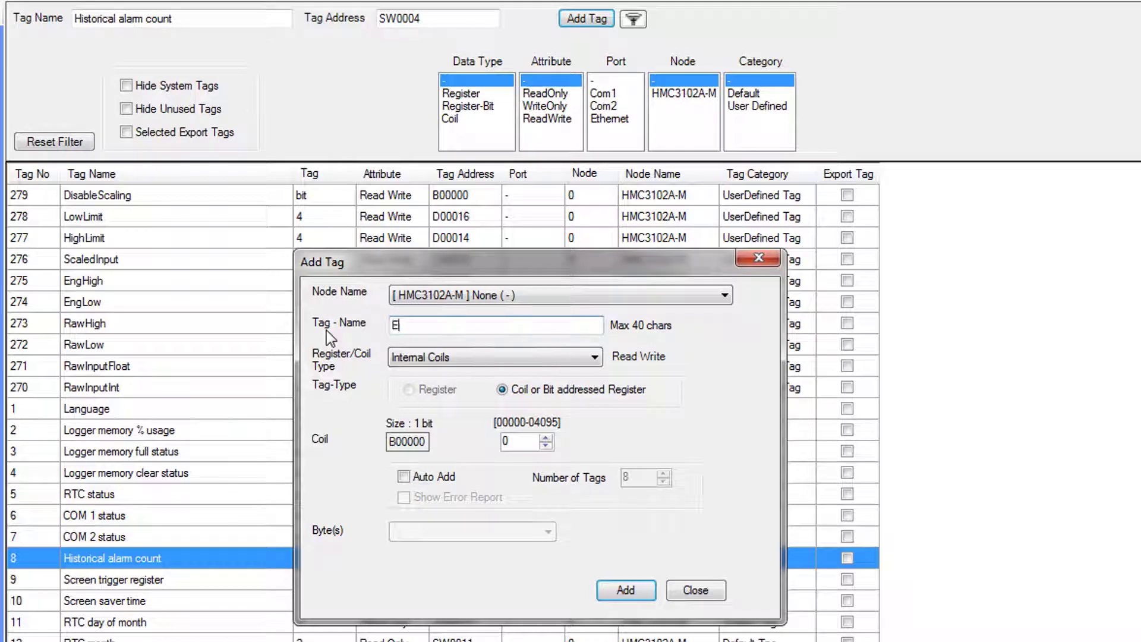
type("nableLimits")
left_click(549, 437)
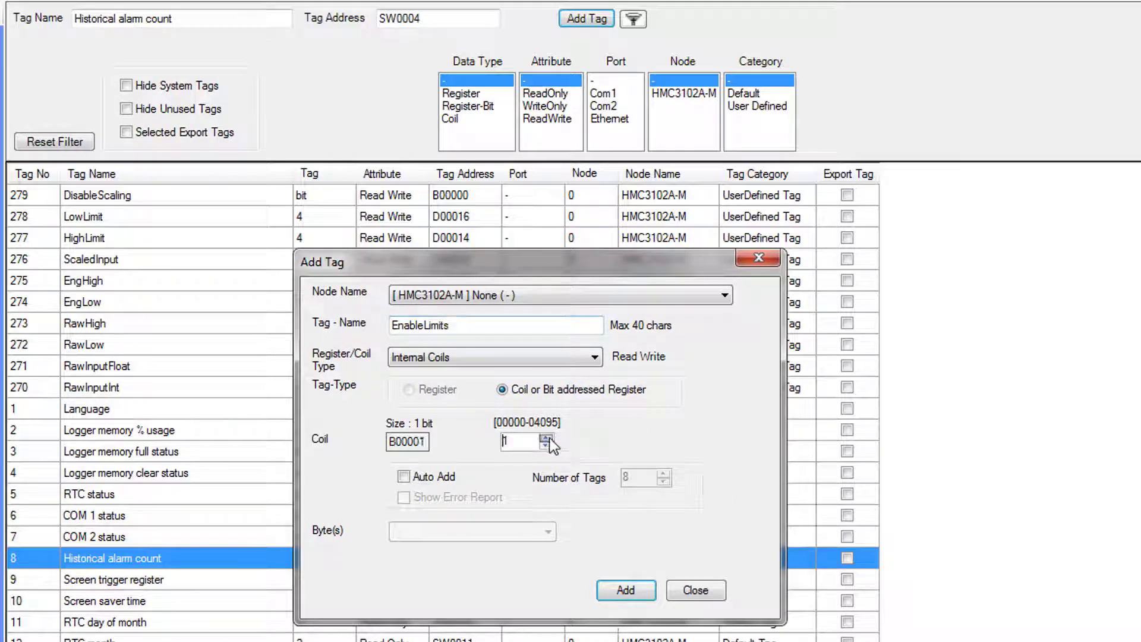
left_click(631, 597)
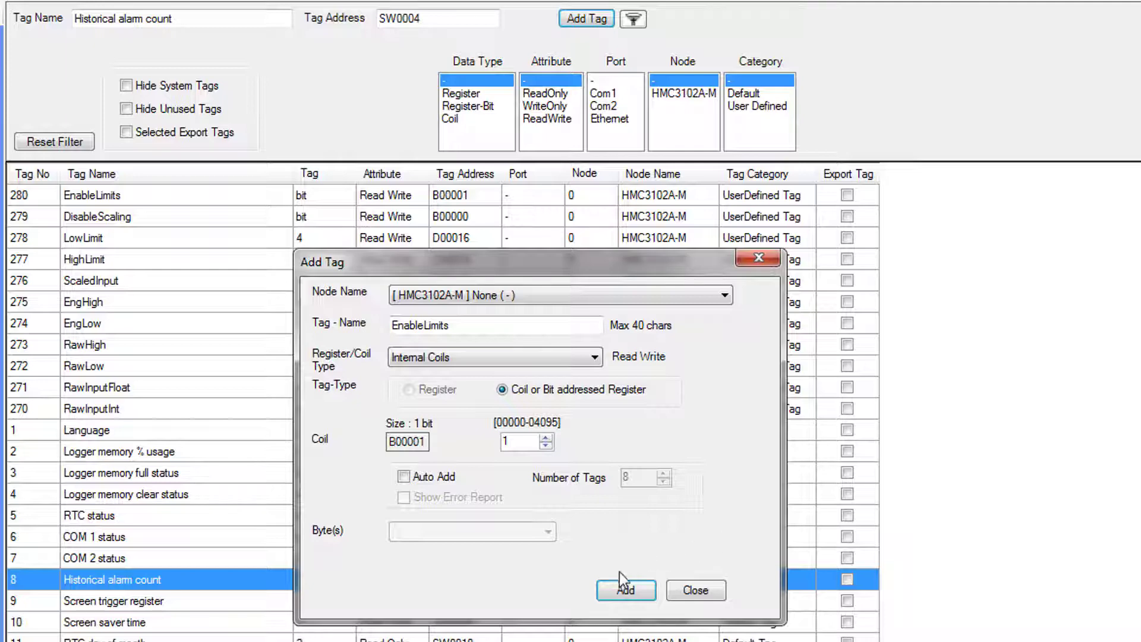
left_click(695, 590)
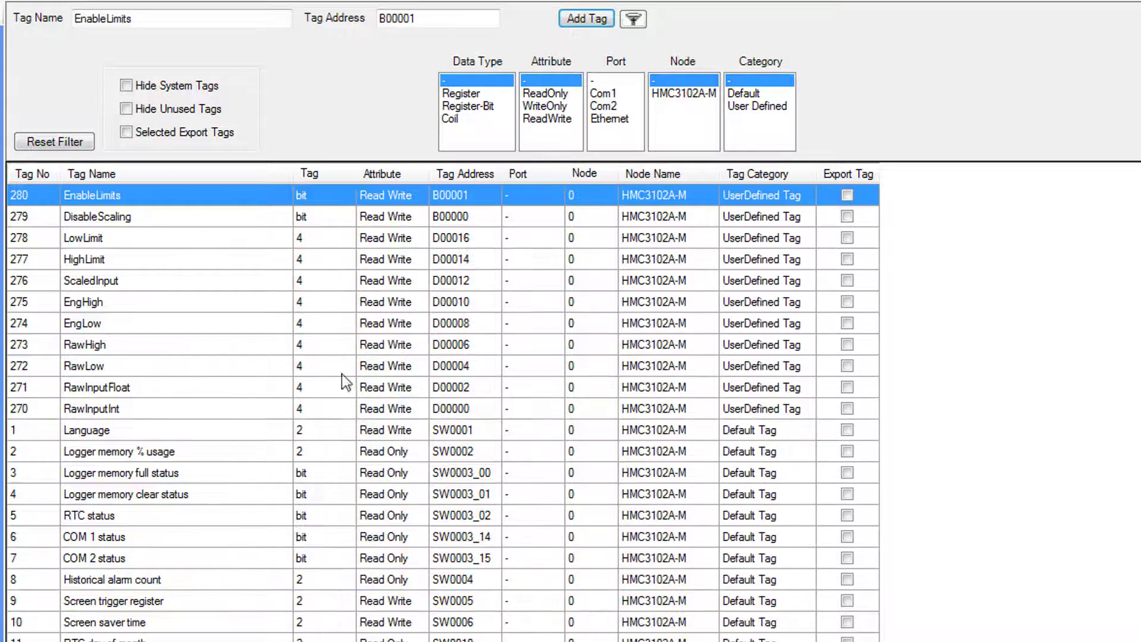
left_click(103, 410)
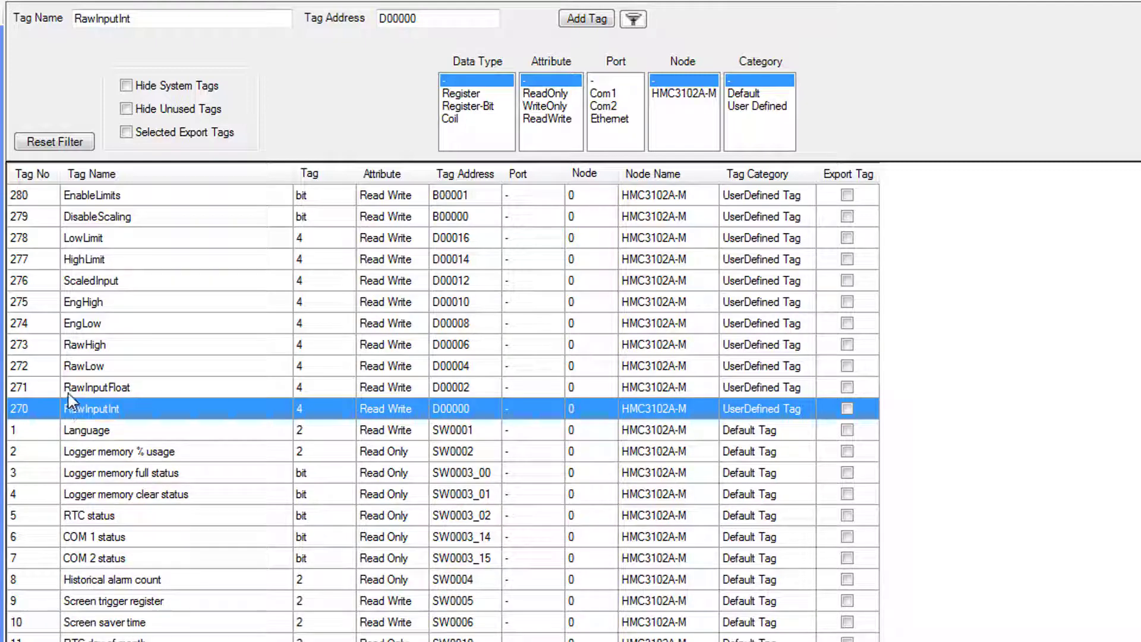
left_click(107, 365)
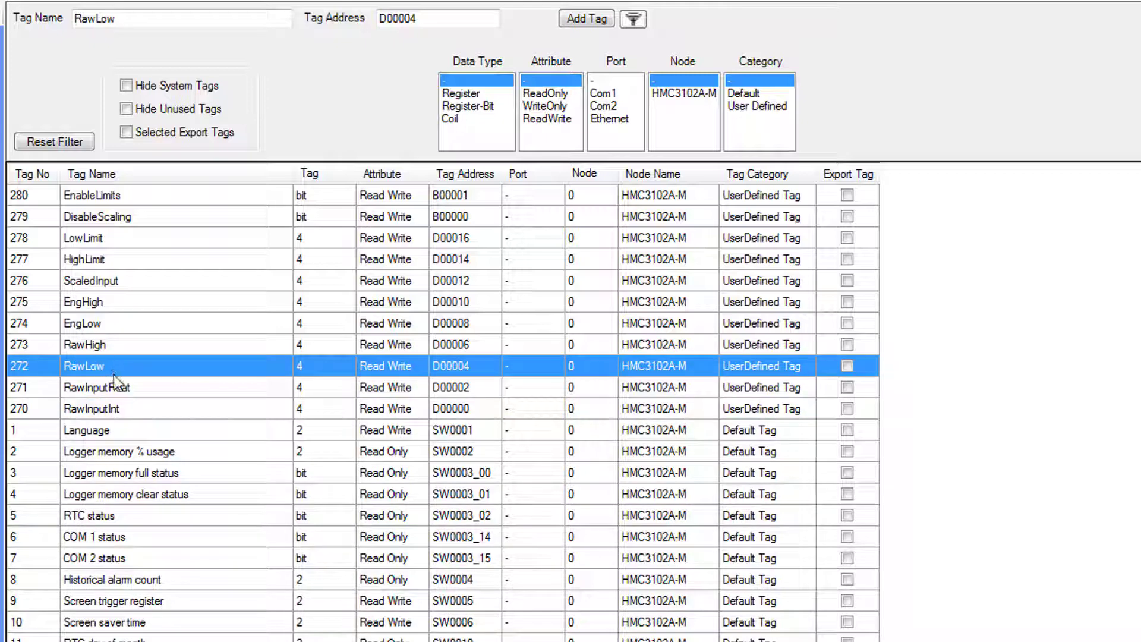
left_click(109, 347)
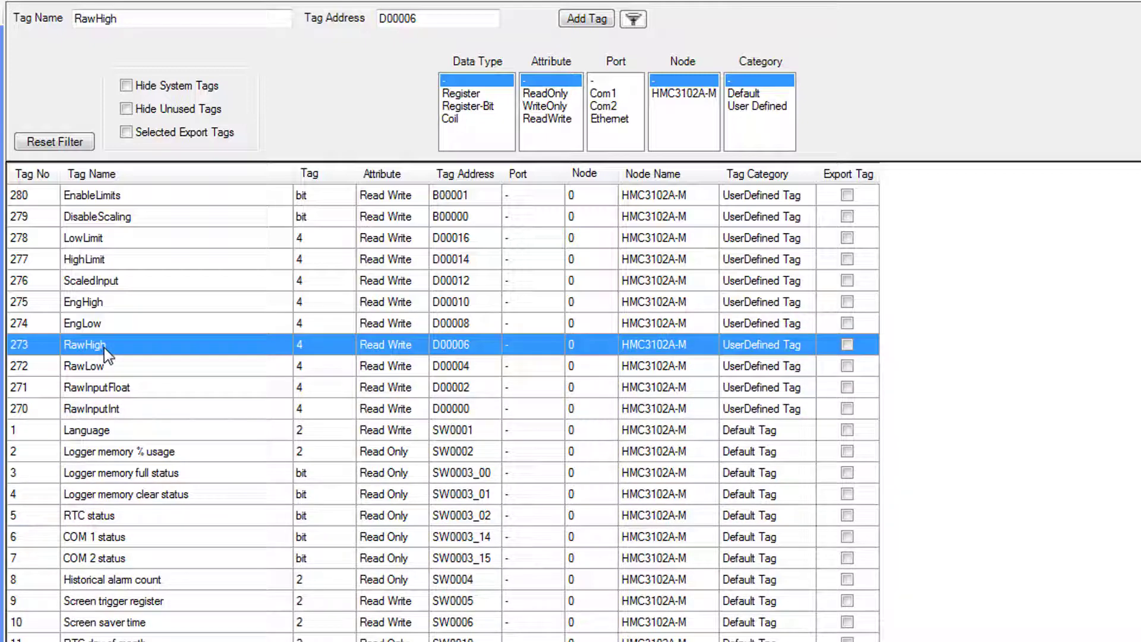
left_click(105, 306)
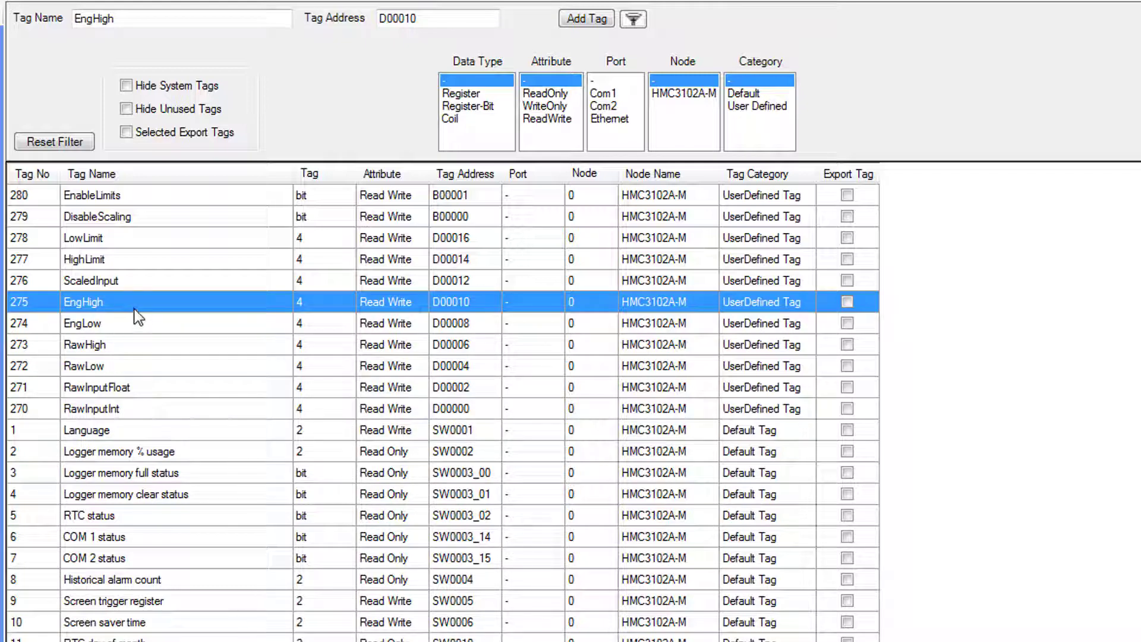
left_click(137, 278)
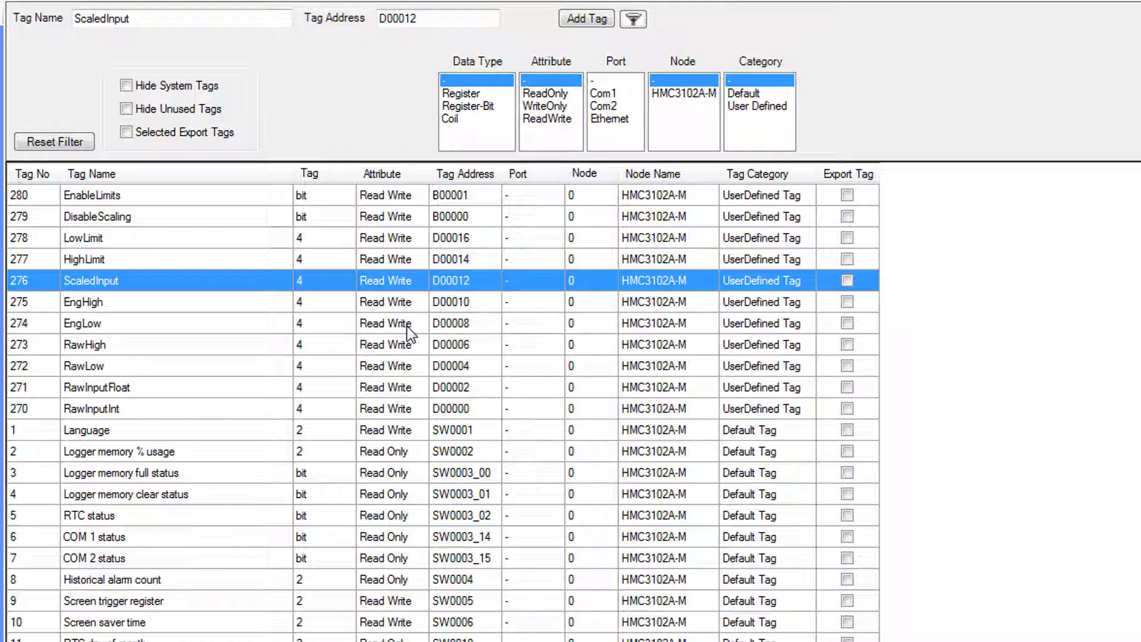
left_click(123, 241)
left_click(129, 255)
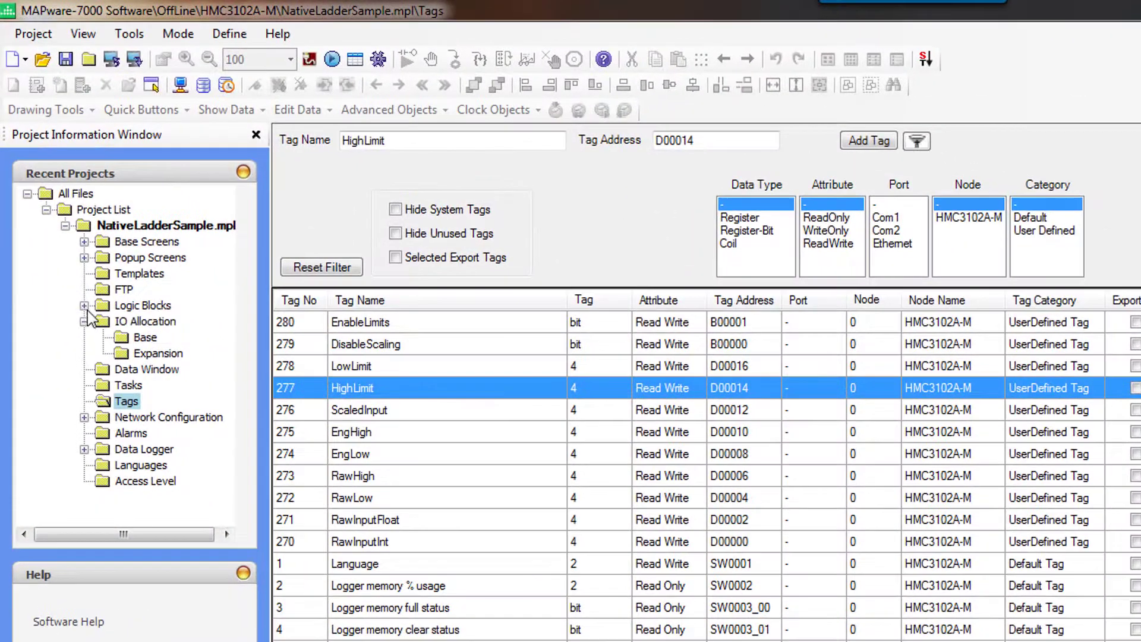
Expand Logic Blocks and add a new logic block under Power Up.
left_click(60, 215)
left_click(153, 321)
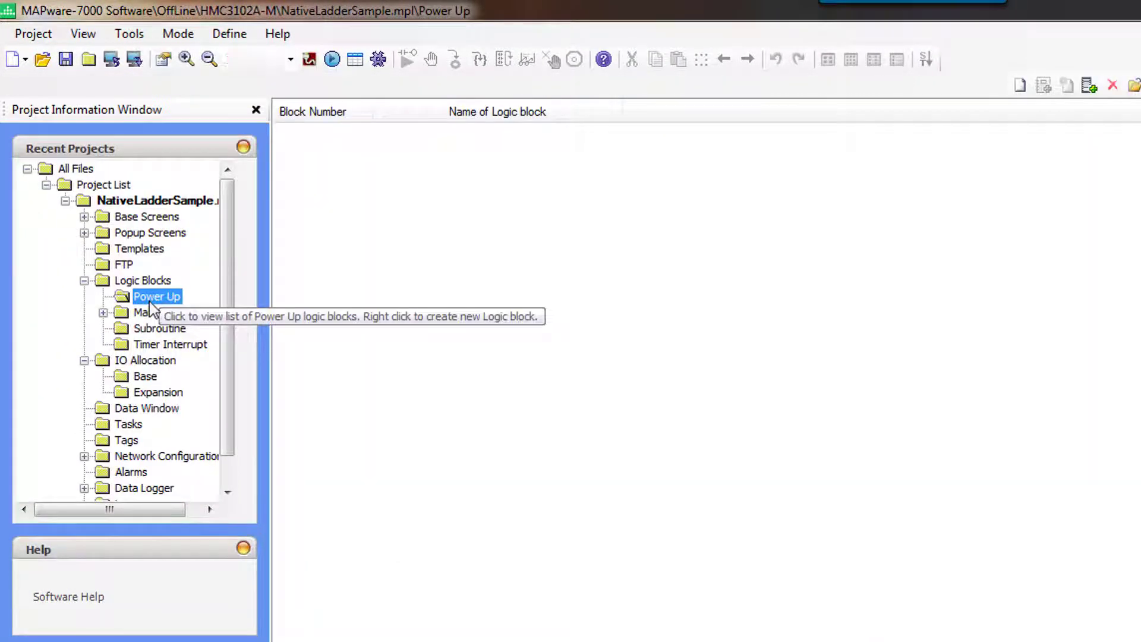
right_click(151, 305)
left_click(205, 320)
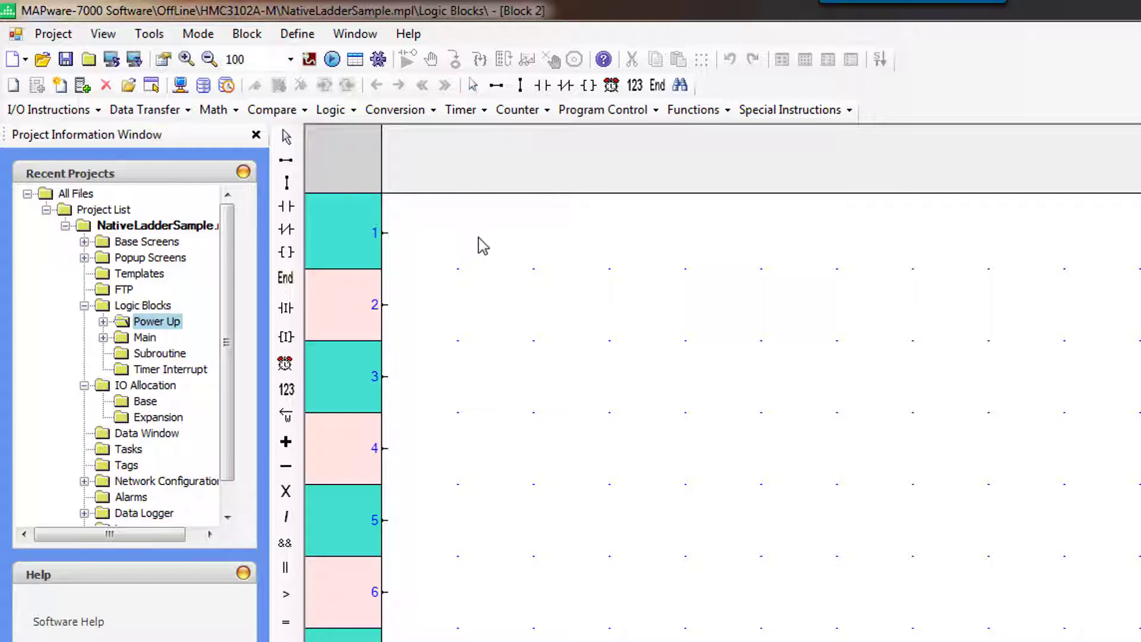
Delete the newly created Block 2 from Power Up, confirming with Yes.
double_click(156, 321)
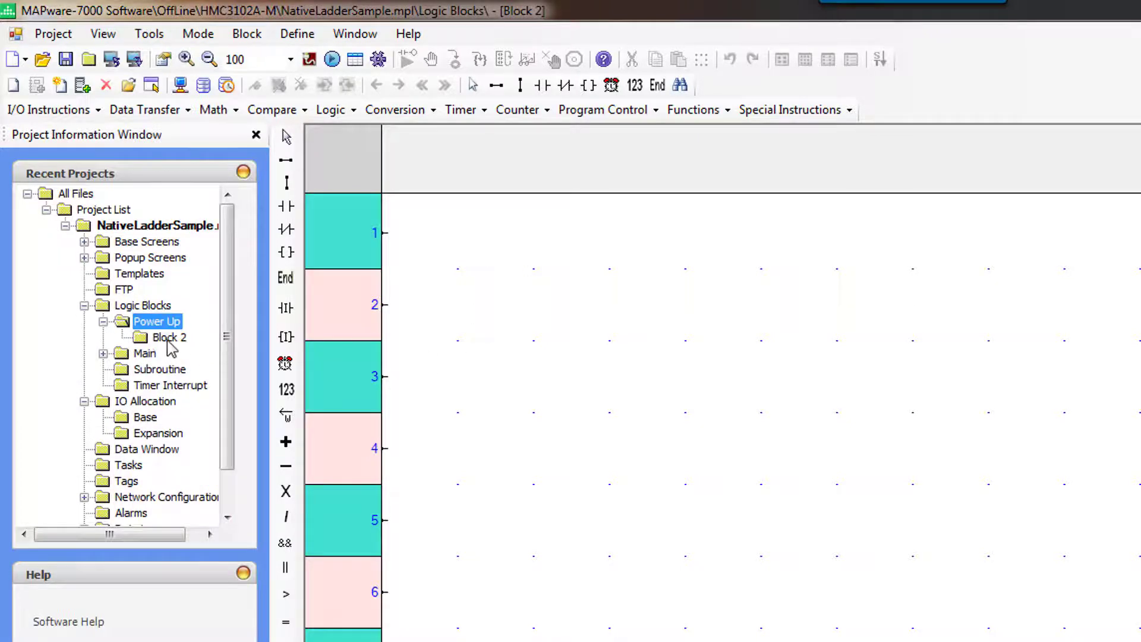
left_click(169, 338)
right_click(175, 346)
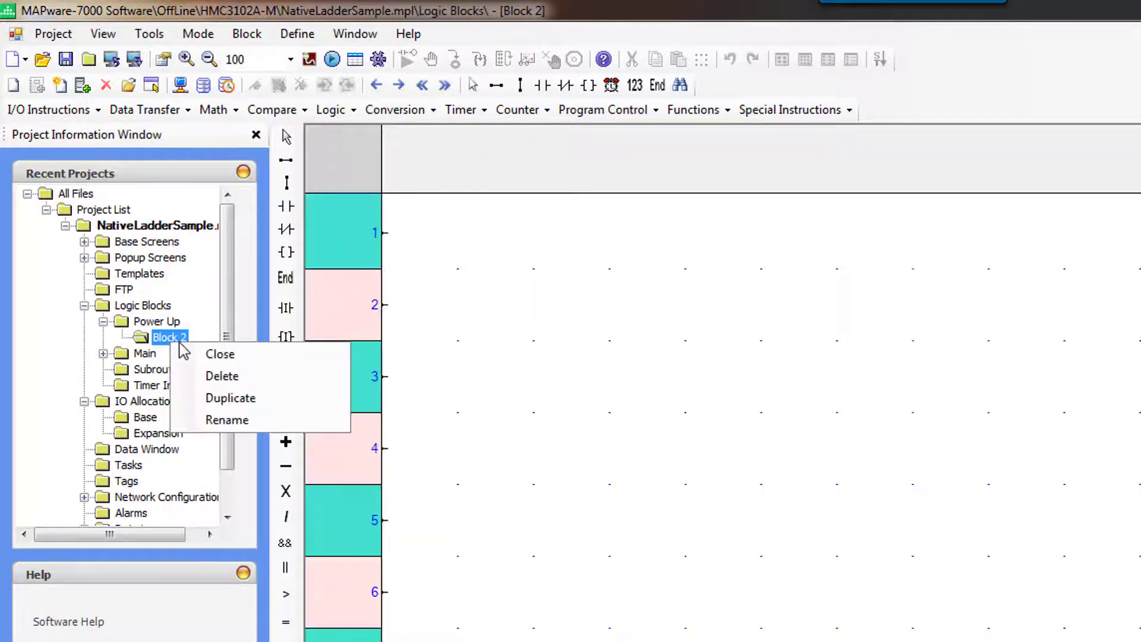
left_click(217, 375)
left_click(1012, 622)
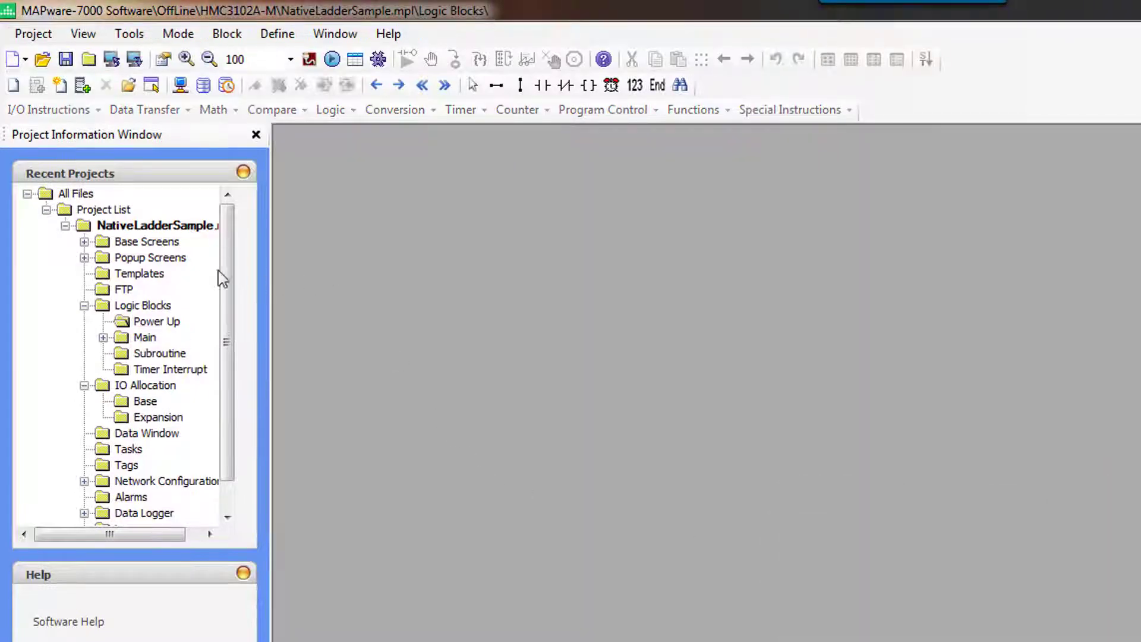
Show the project's Tasks page, which lists Goto Screen 1 as the only power-on task.
left_click(128, 450)
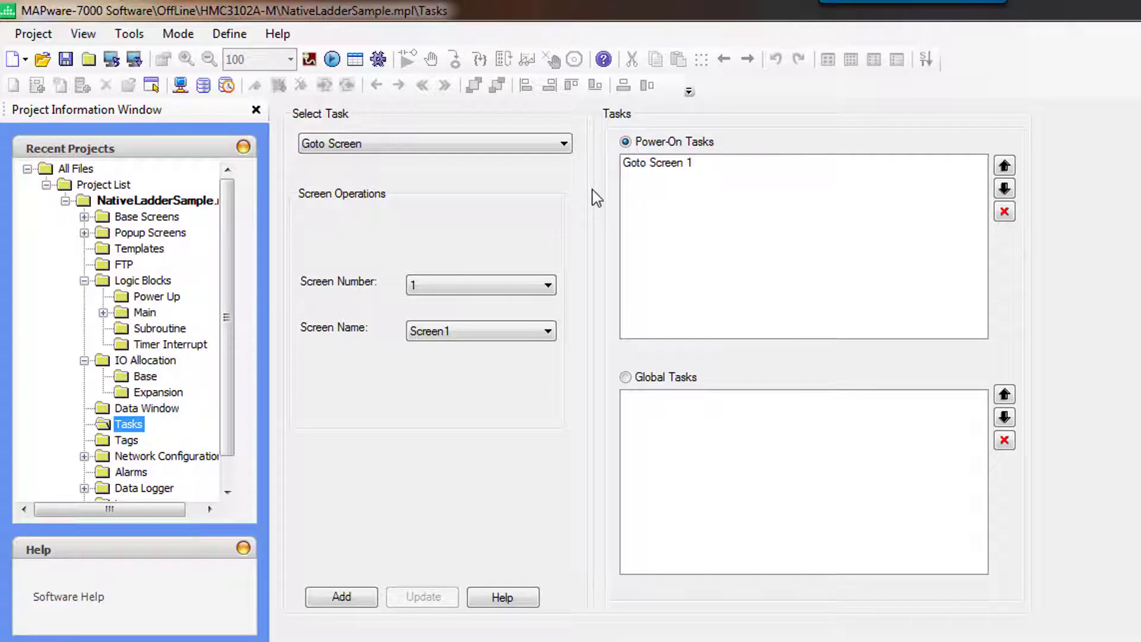
Choose the Write Value to Tag task type with RawLow as the target tag.
left_click(562, 145)
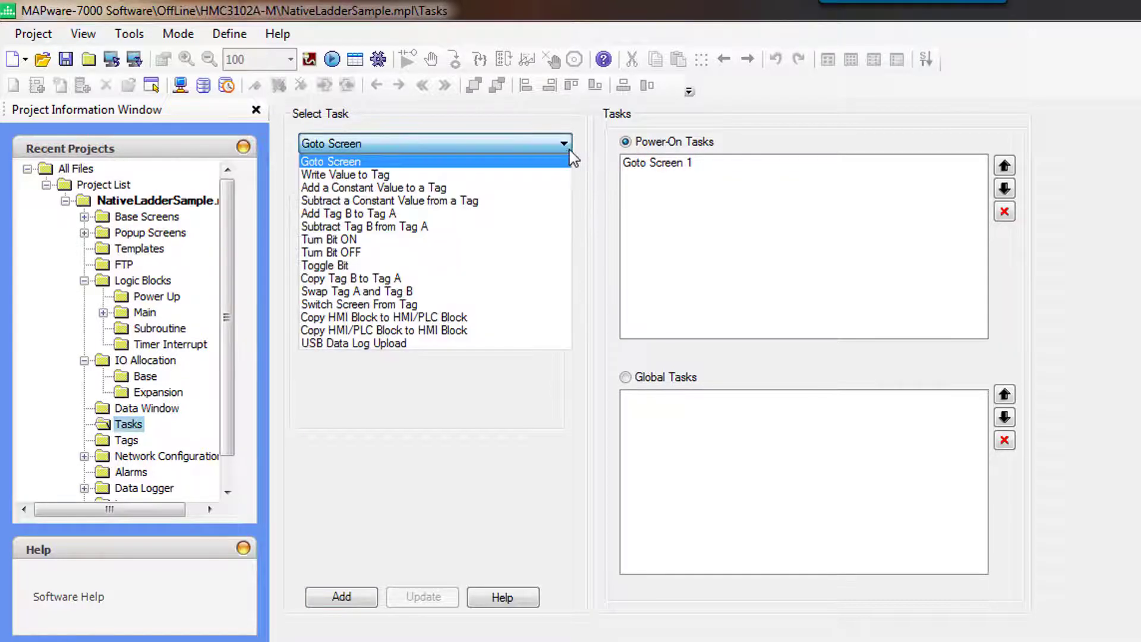
left_click(486, 178)
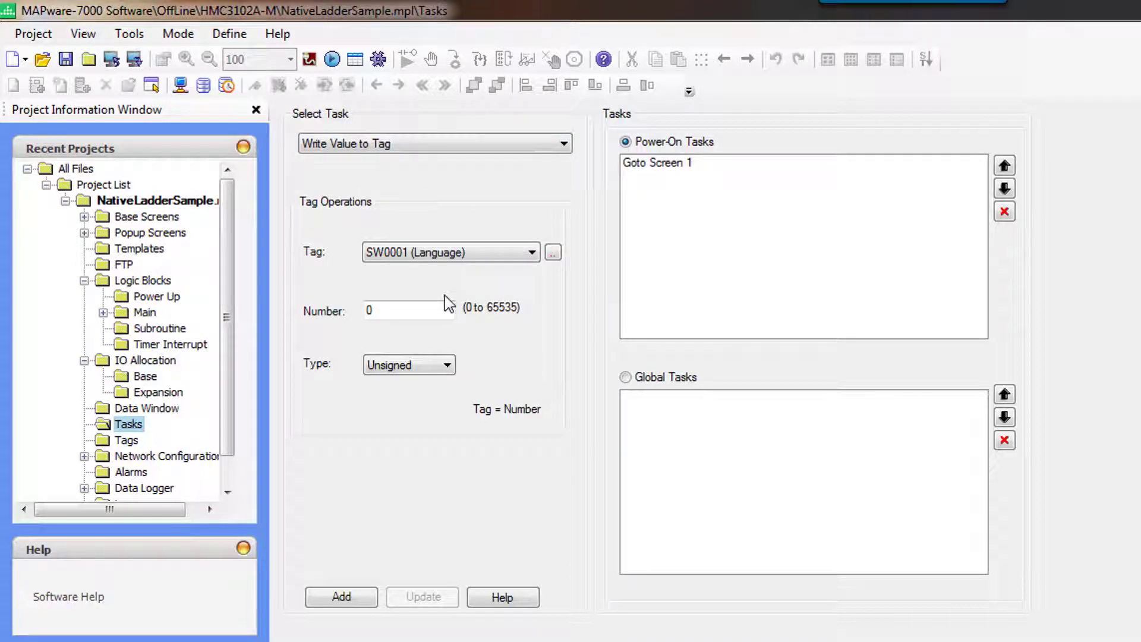
left_click(534, 255)
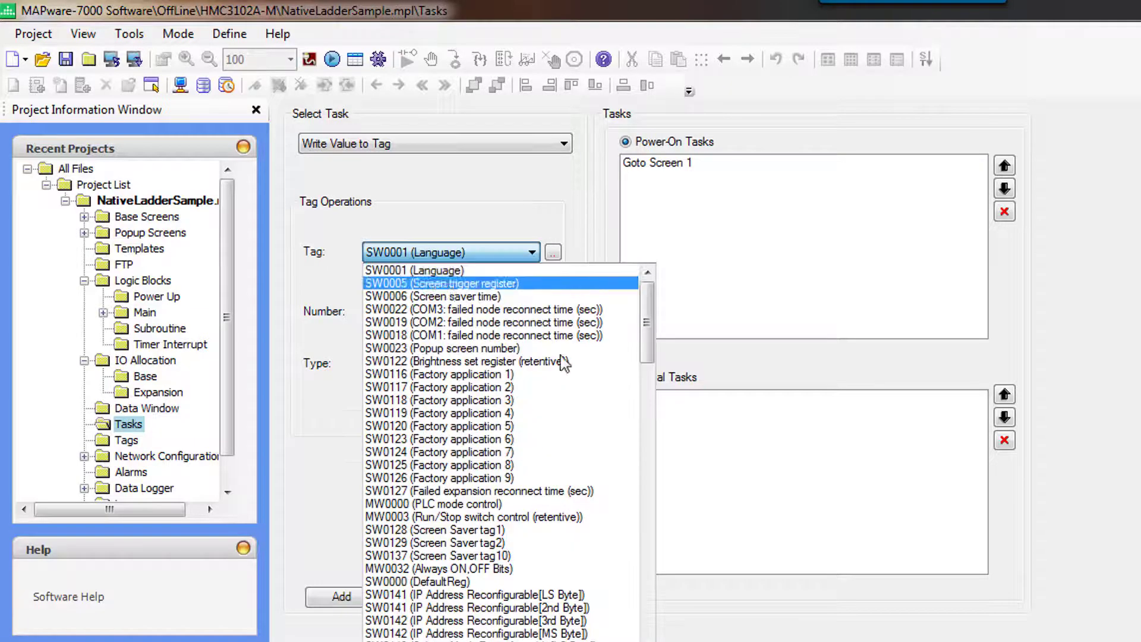
scroll(563, 386, "down", 4)
scroll(563, 387, "down", 20)
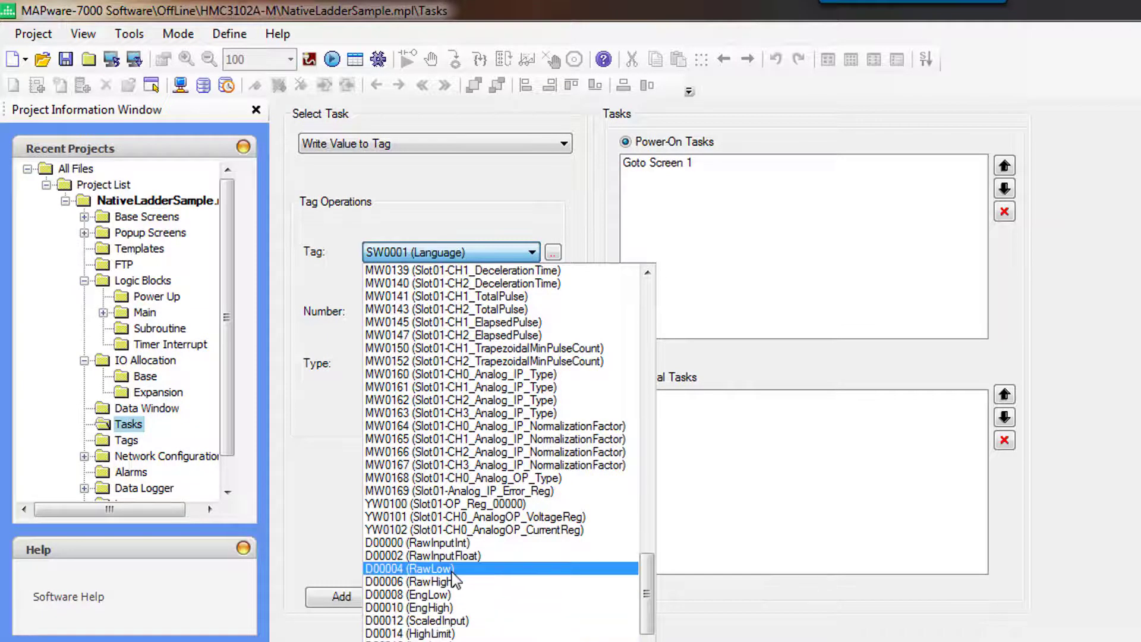
left_click(410, 568)
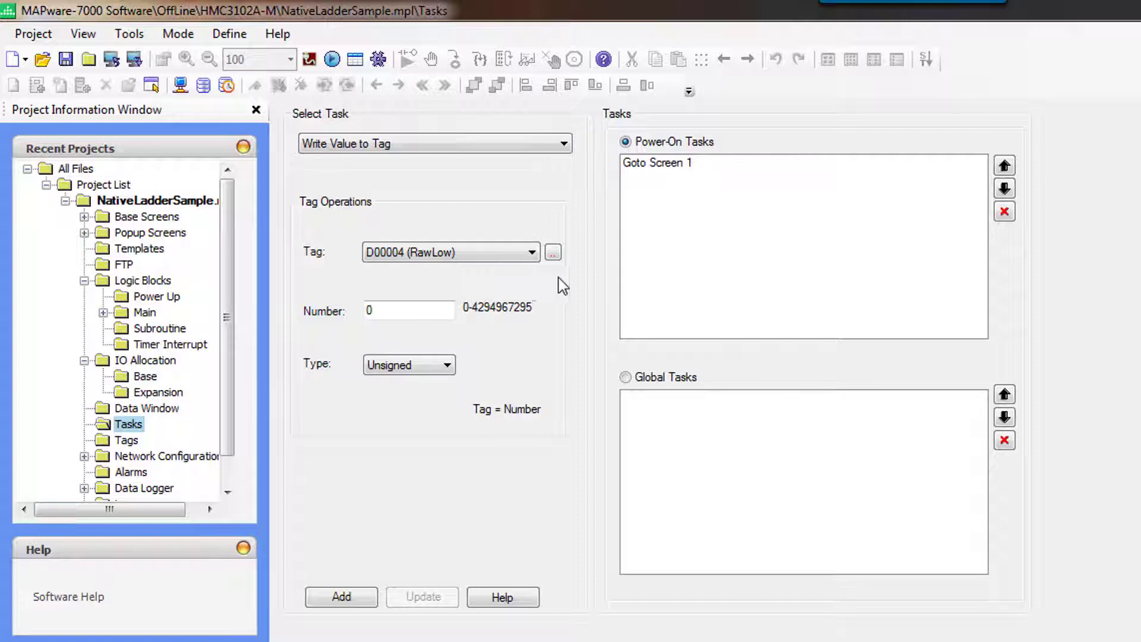
Reselect RawLow in the tag picker, filtered to user-defined register tags.
left_click(547, 250)
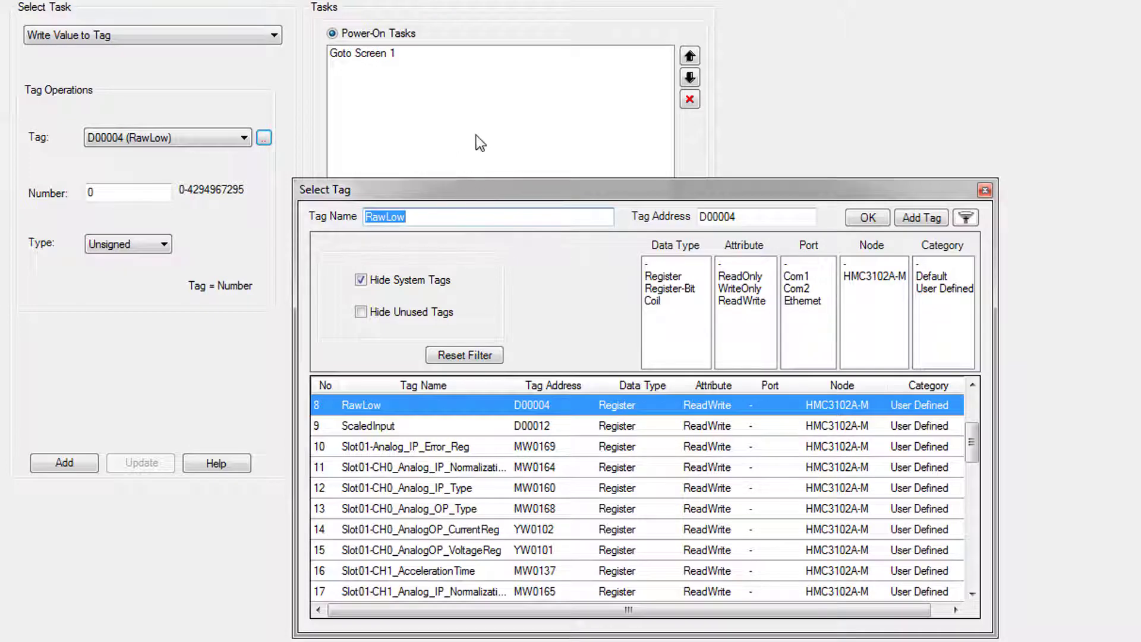
left_click(964, 219)
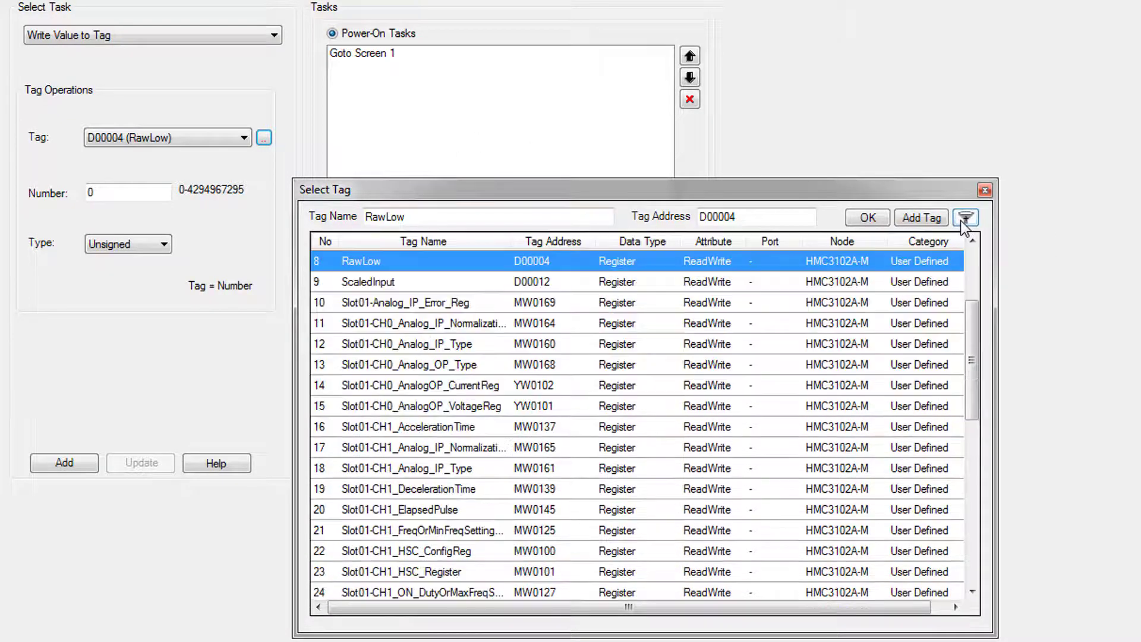
left_click(964, 218)
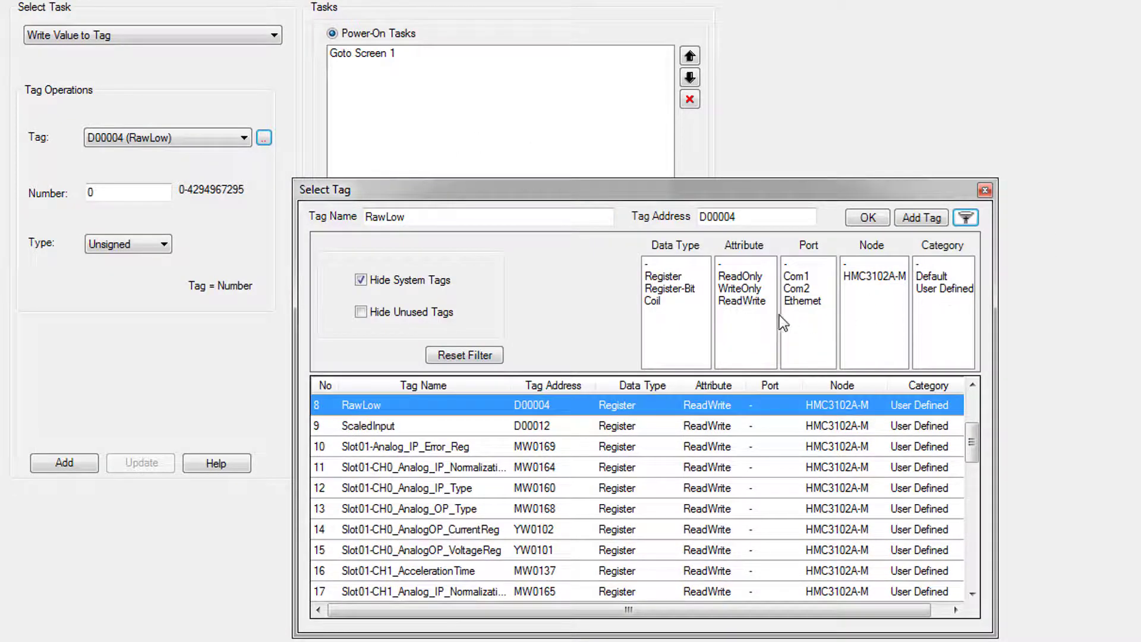
left_click(952, 289)
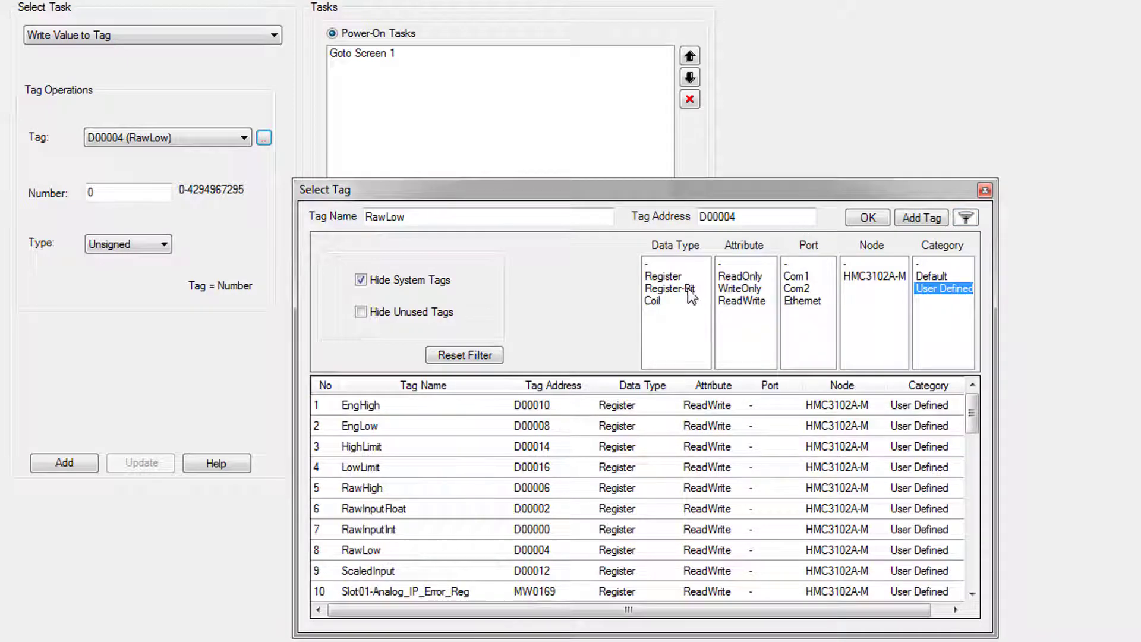
left_click(671, 277)
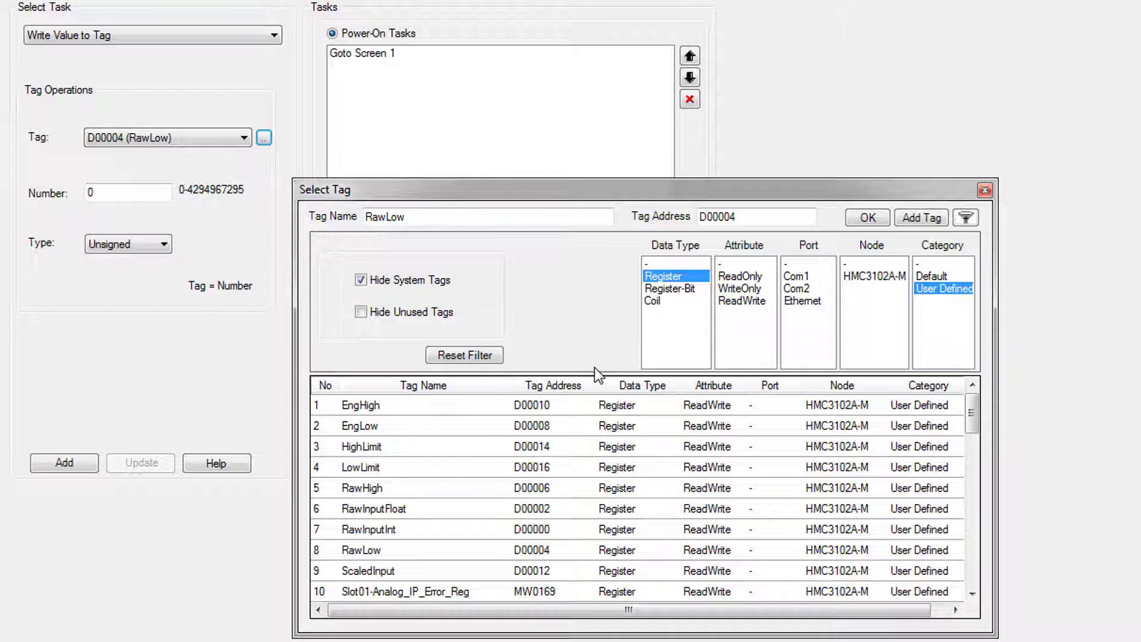
left_click(376, 549)
double_click(382, 548)
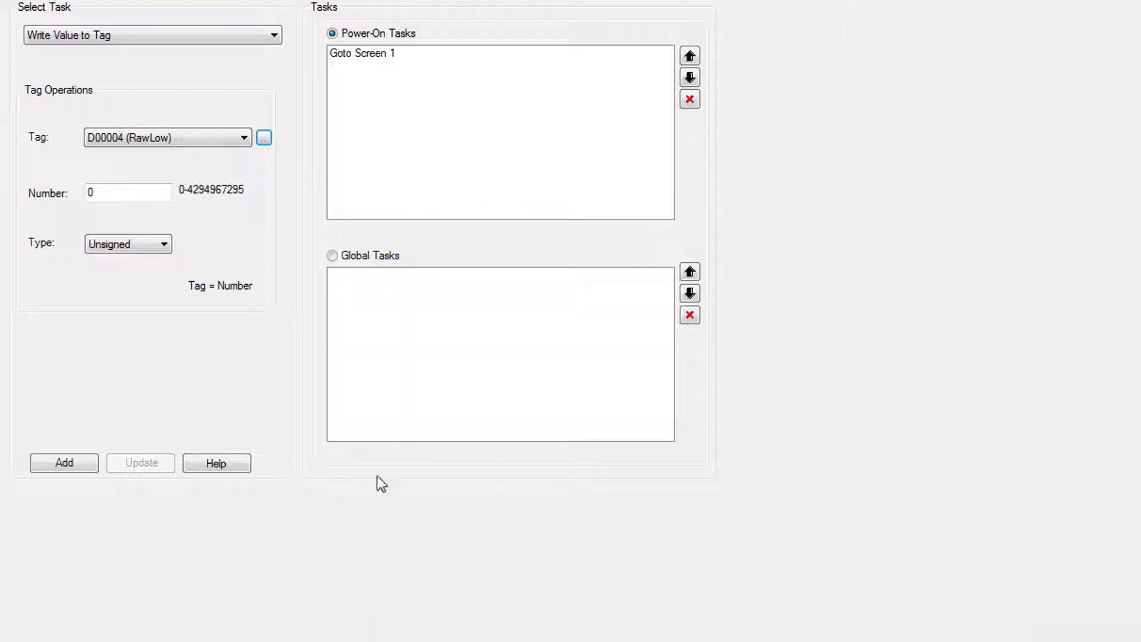
Set the value type to Float with number 0 and add the RawLow power-on task.
left_click(264, 137)
left_click(868, 218)
left_click(157, 244)
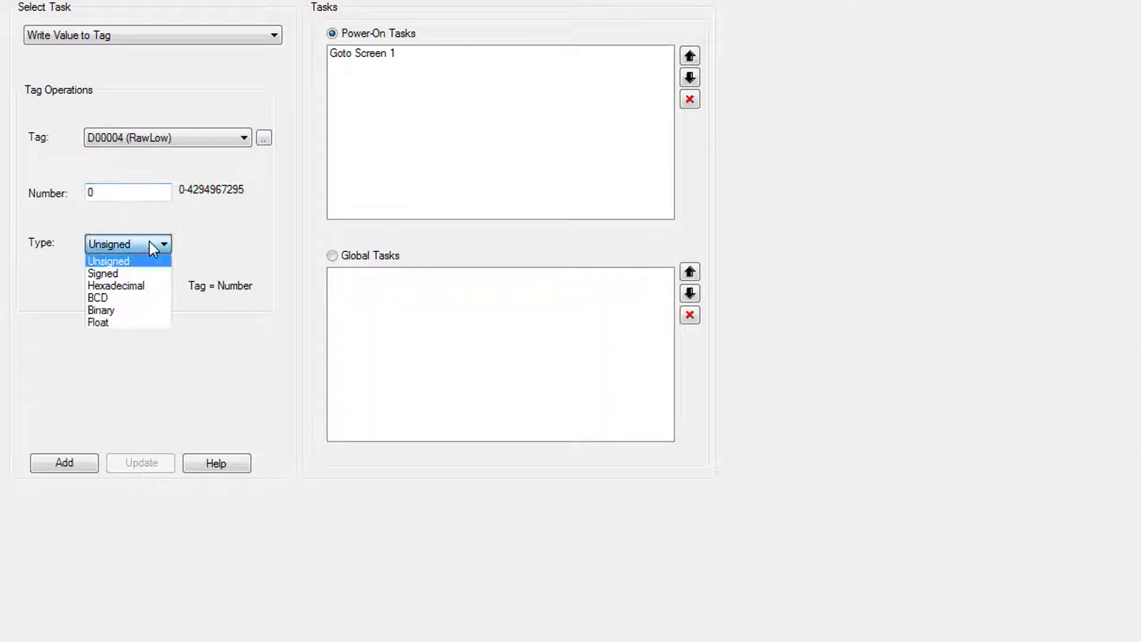
left_click(125, 323)
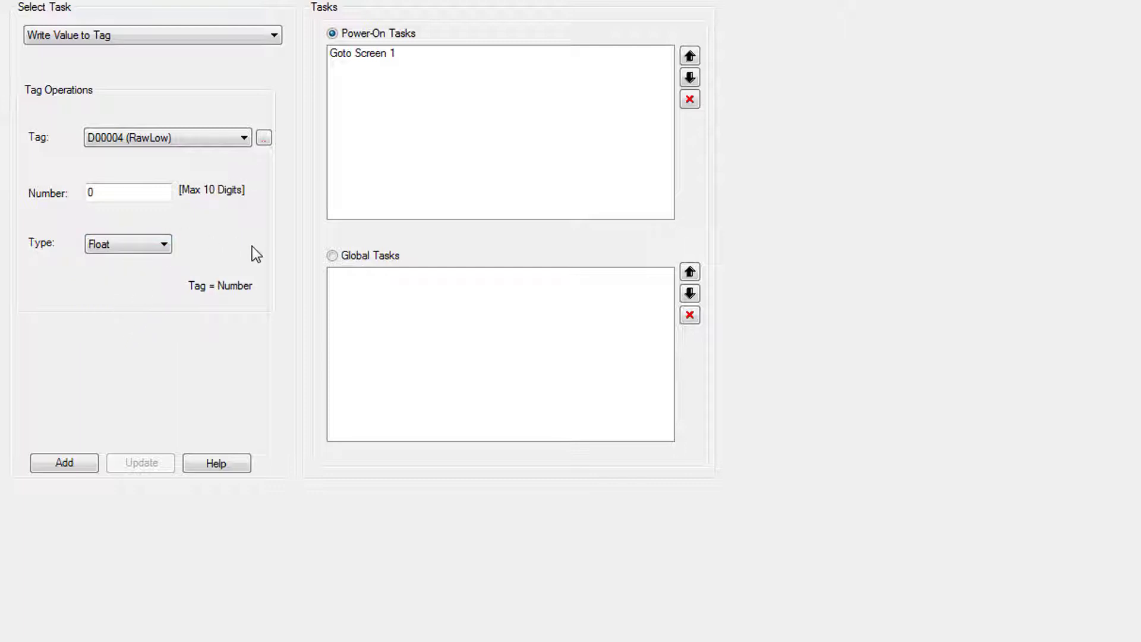
left_click(63, 463)
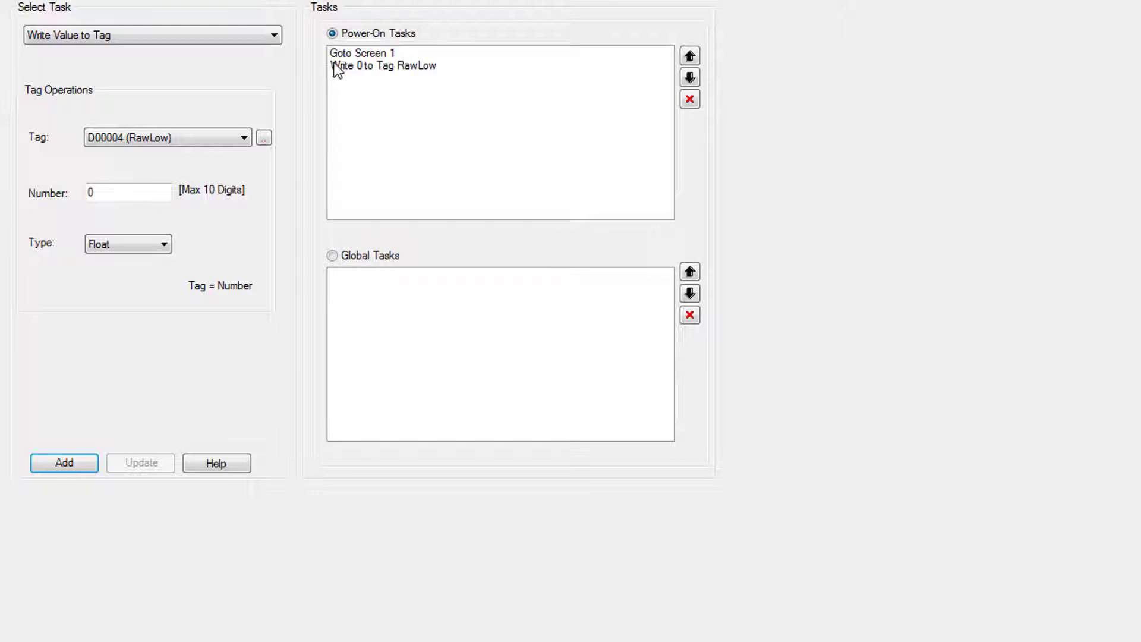
left_click(422, 68)
right_click(393, 67)
left_click(451, 78)
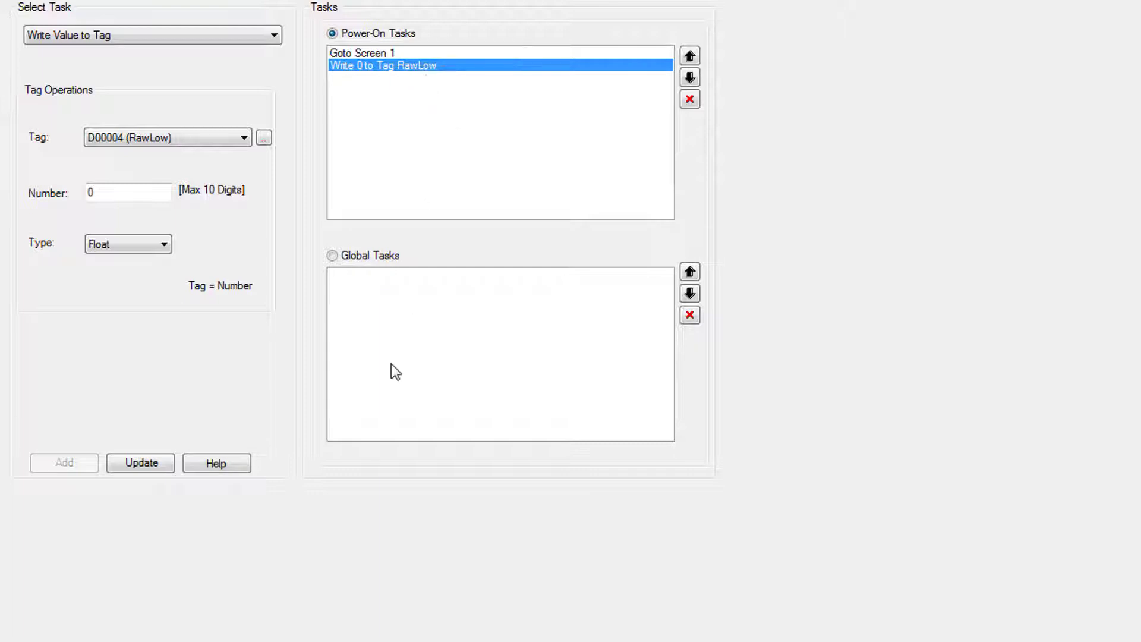
left_click(386, 347)
right_click(375, 293)
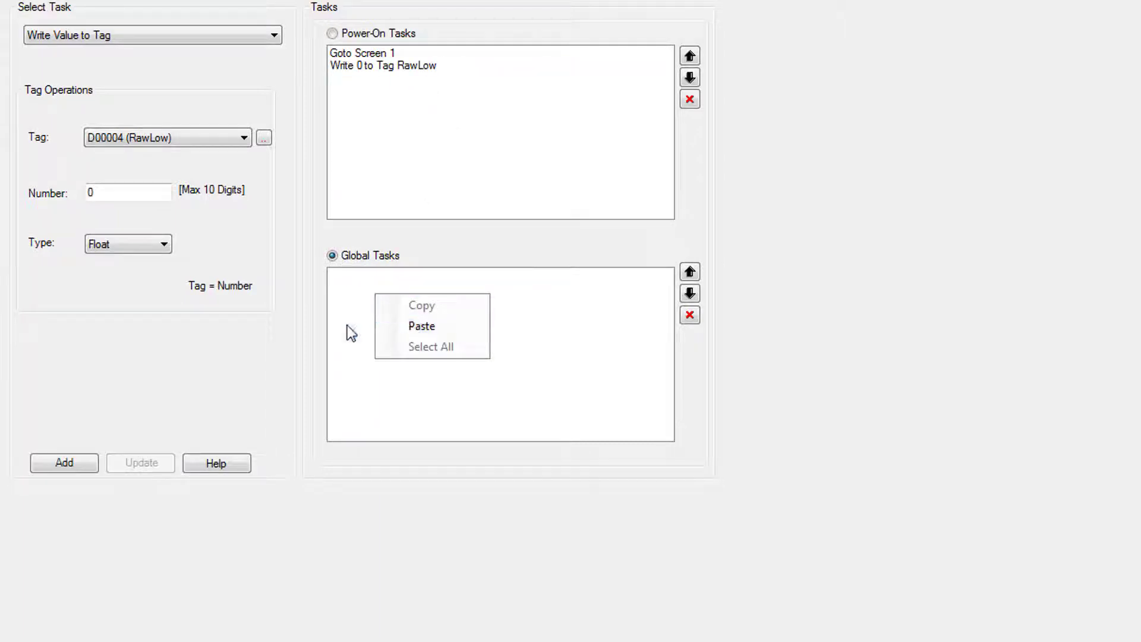
left_click(421, 326)
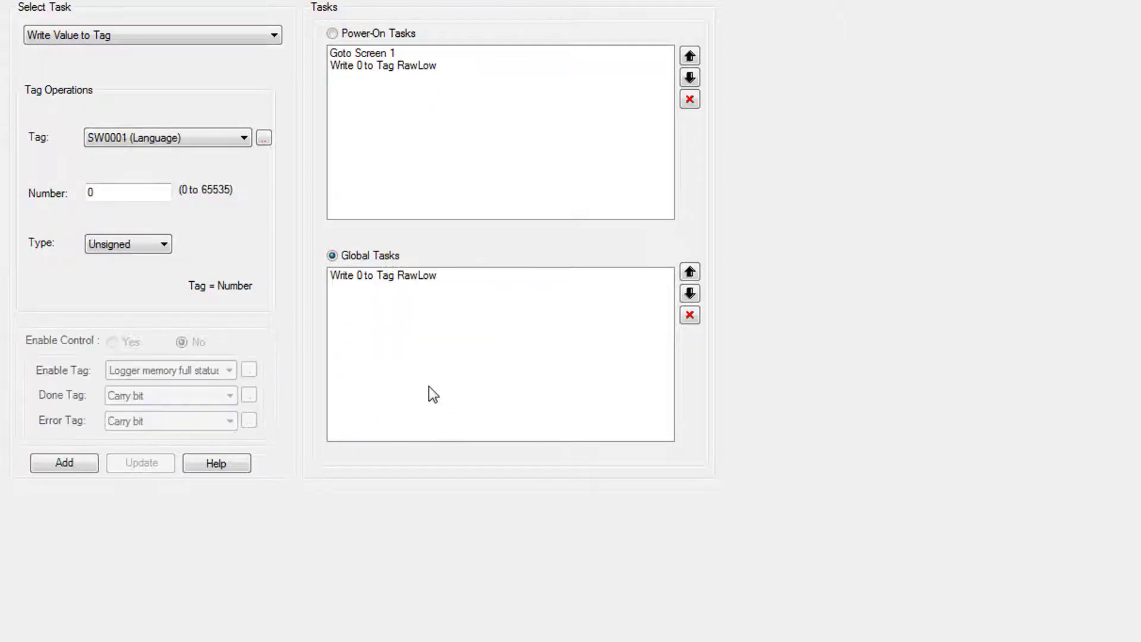
left_click(402, 277)
left_click(689, 316)
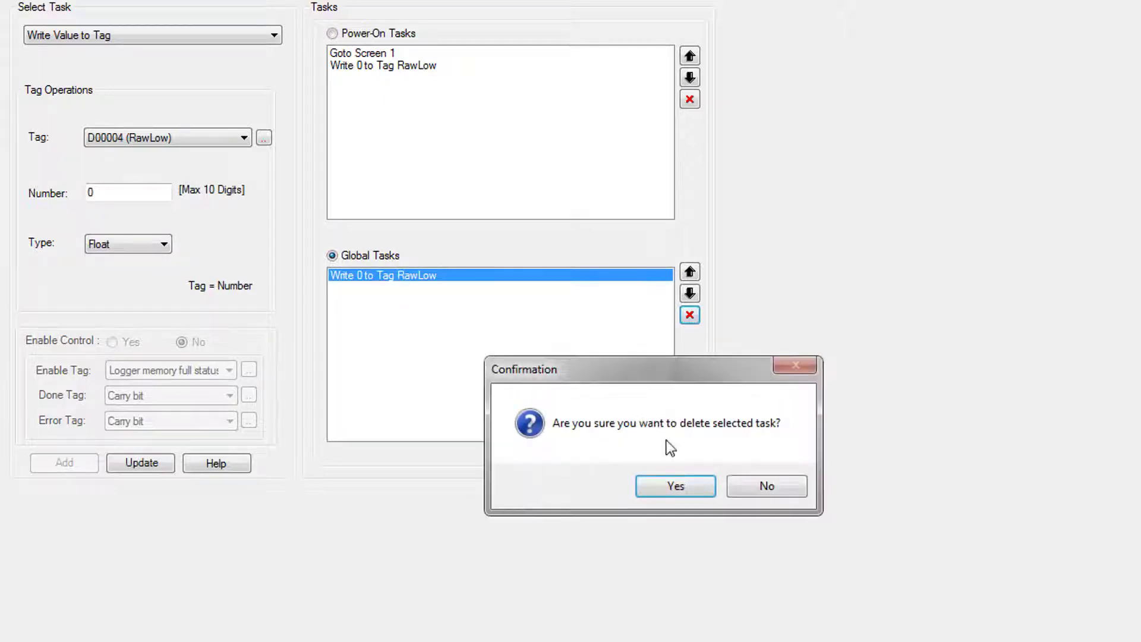
left_click(654, 484)
left_click(366, 34)
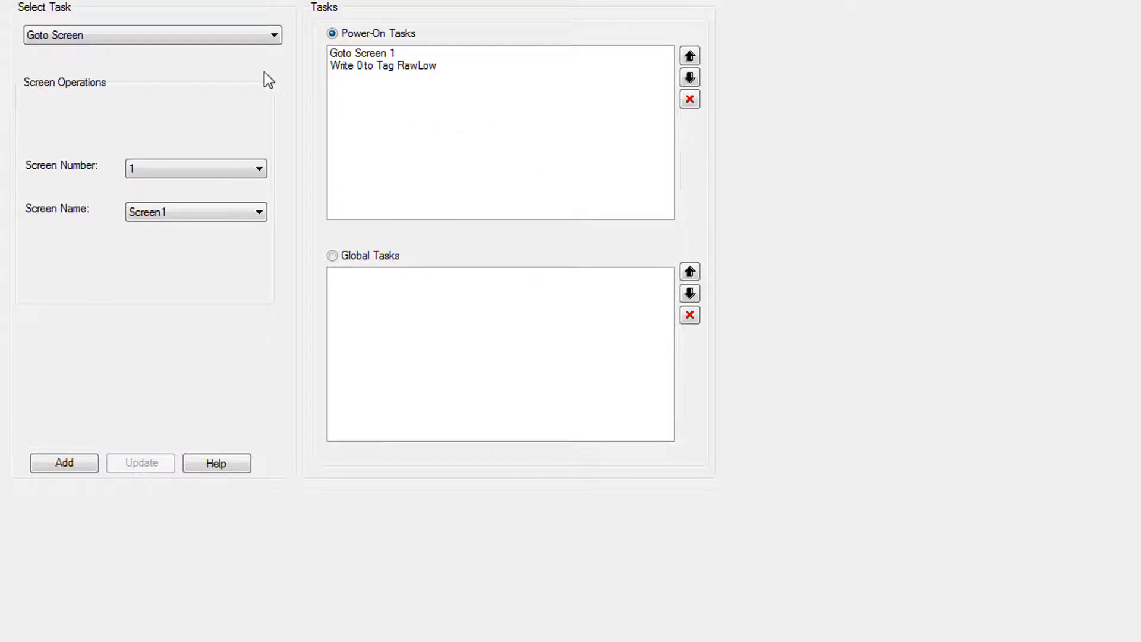
left_click(257, 41)
Add a power-on task writing Float 65535 to the RawHigh tag.
left_click(181, 61)
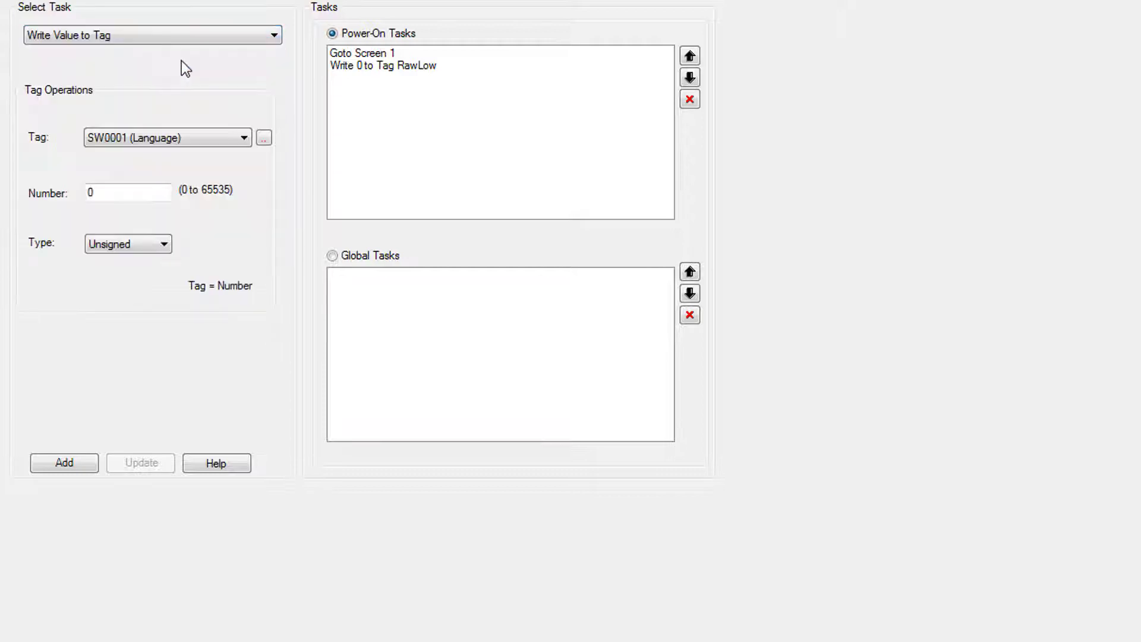
left_click(264, 139)
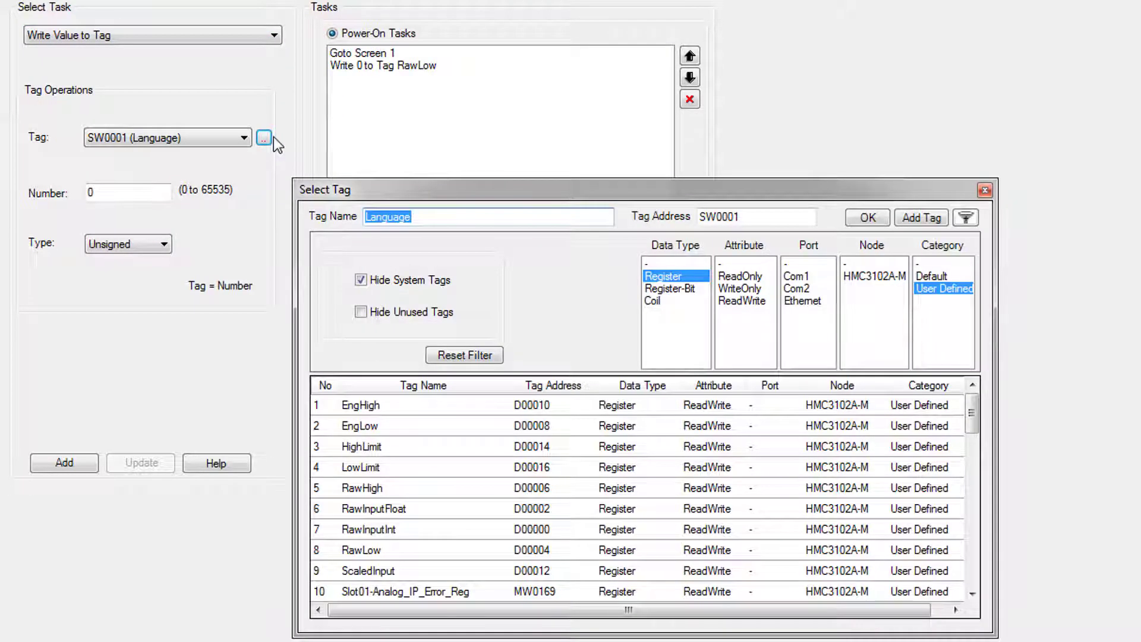
double_click(373, 489)
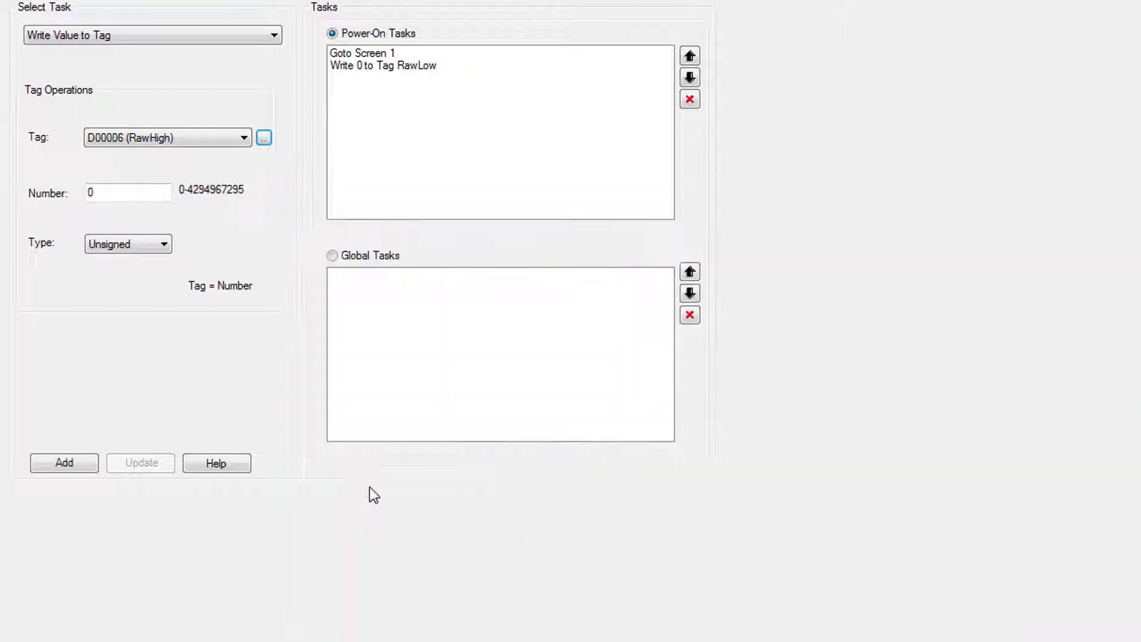
double_click(92, 192)
key("BackSpace")
type("65")
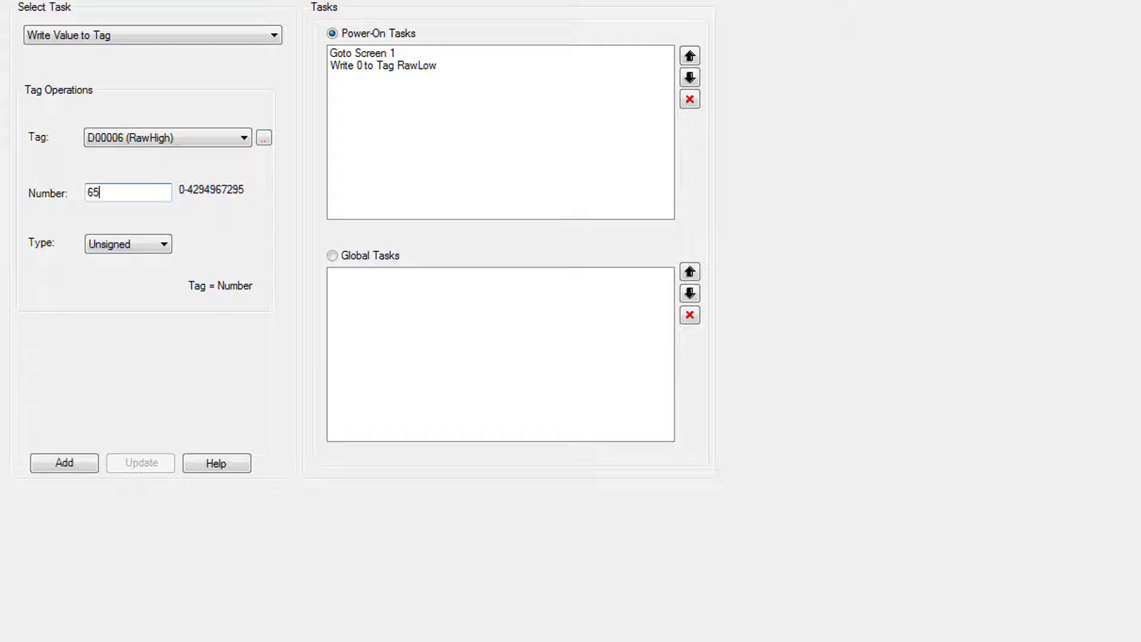
type("535")
left_click(164, 244)
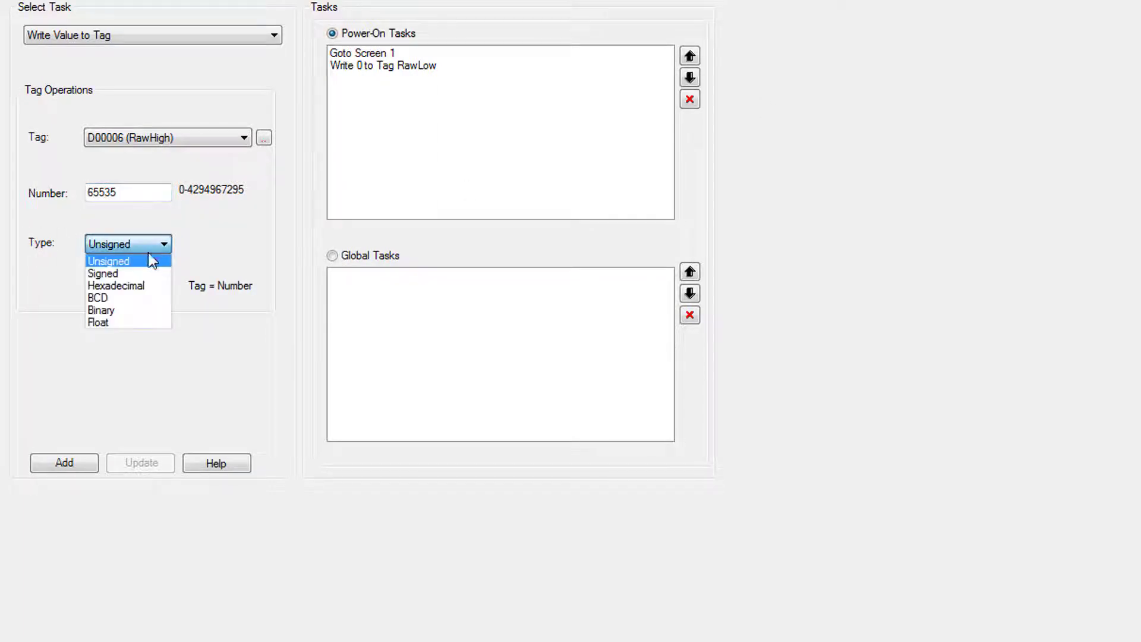
left_click(111, 325)
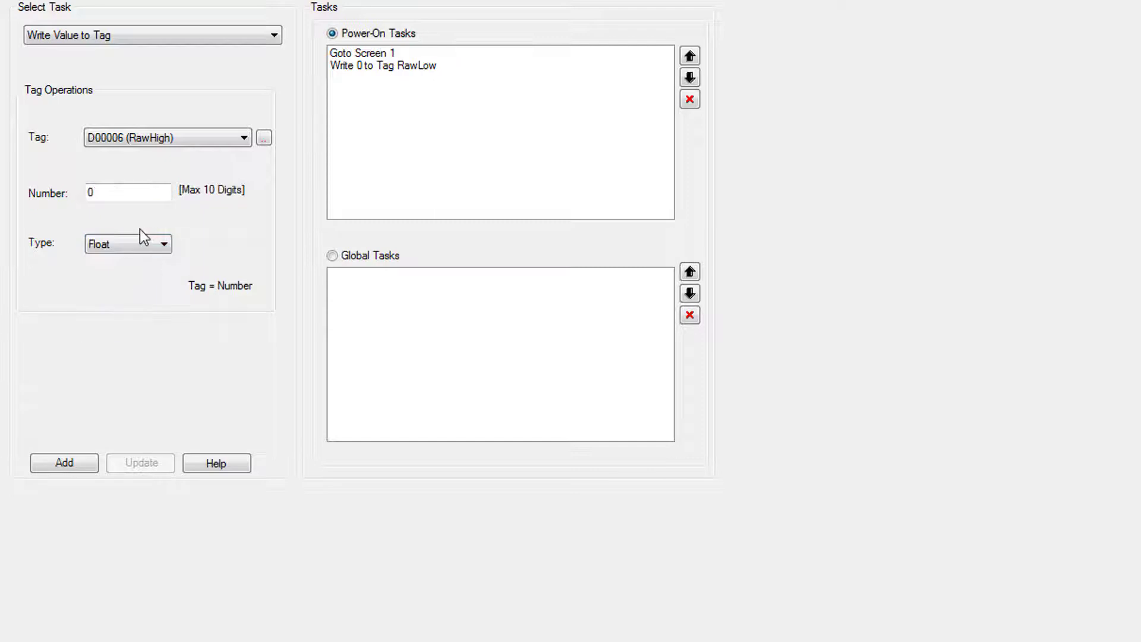
double_click(145, 192)
type("65535")
left_click(76, 459)
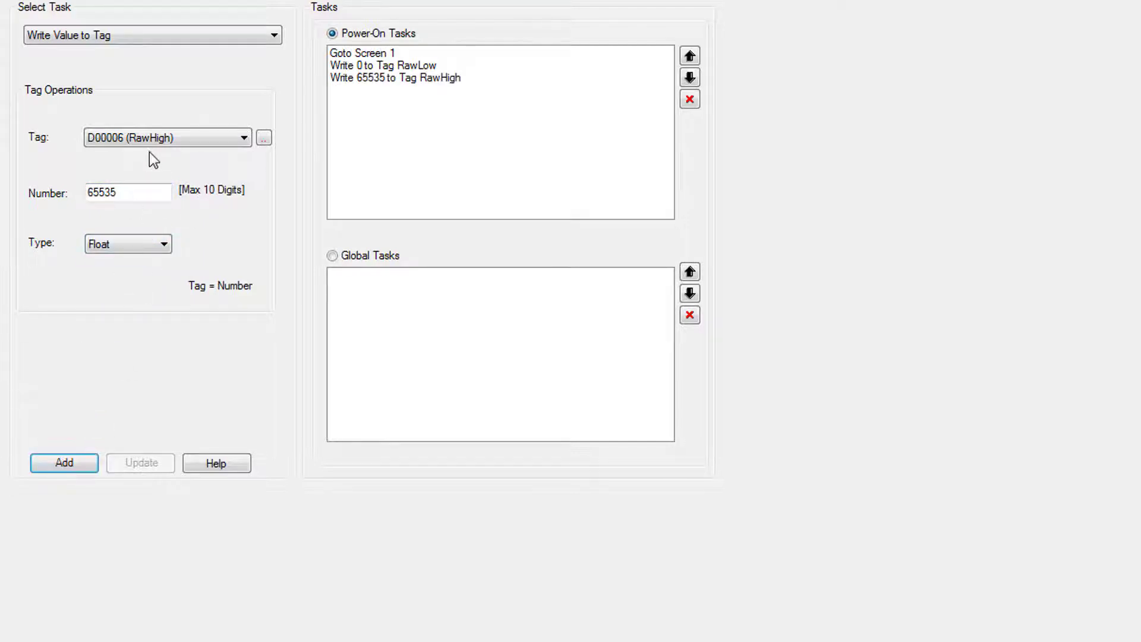
Add a power-on task writing 0 to EngLow, keeping Float as the value type.
left_click(264, 138)
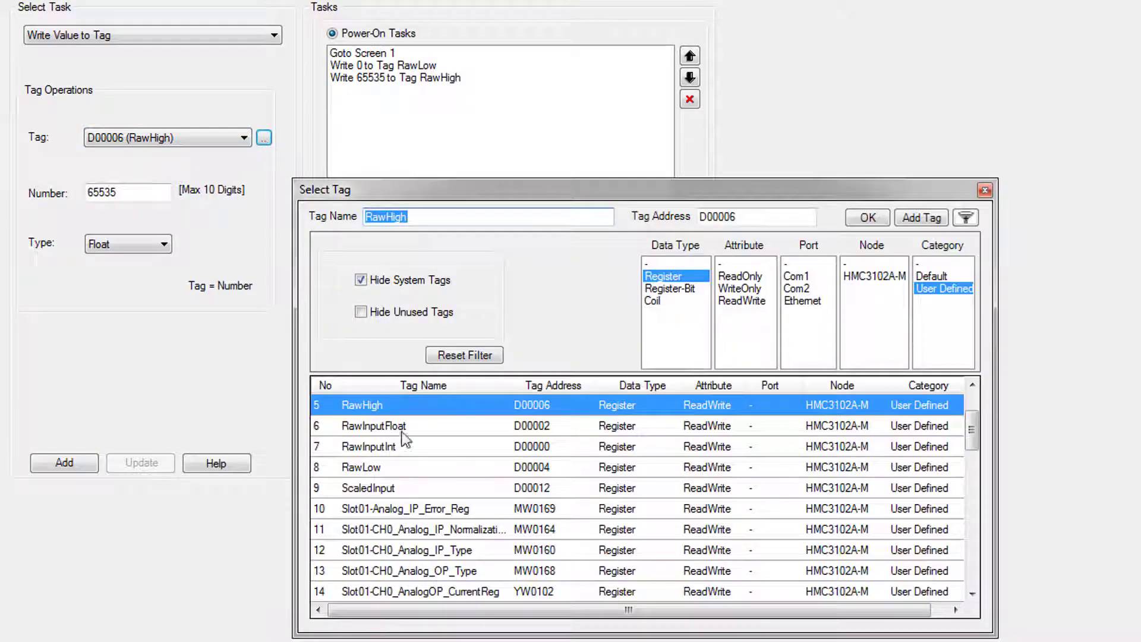
scroll(404, 410, "up", 2)
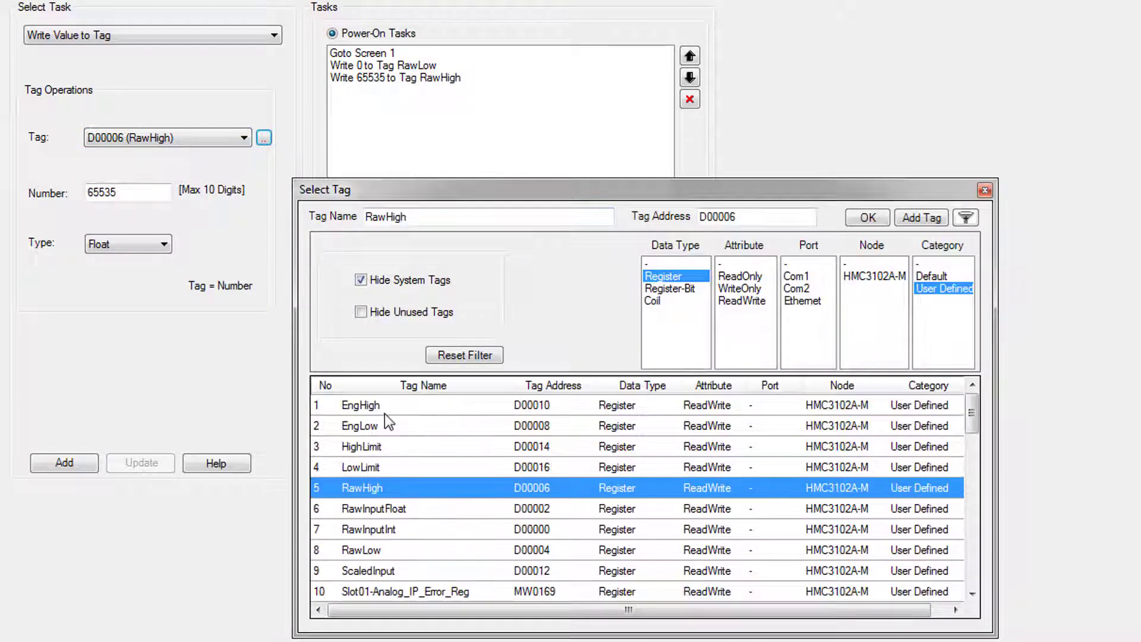
double_click(380, 426)
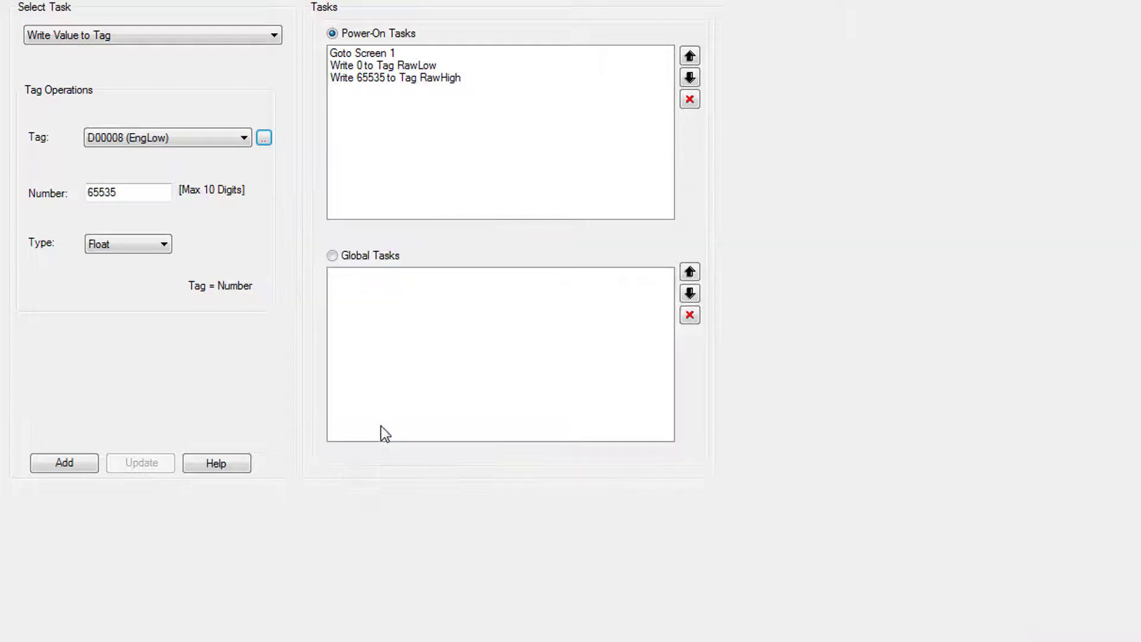
double_click(123, 194)
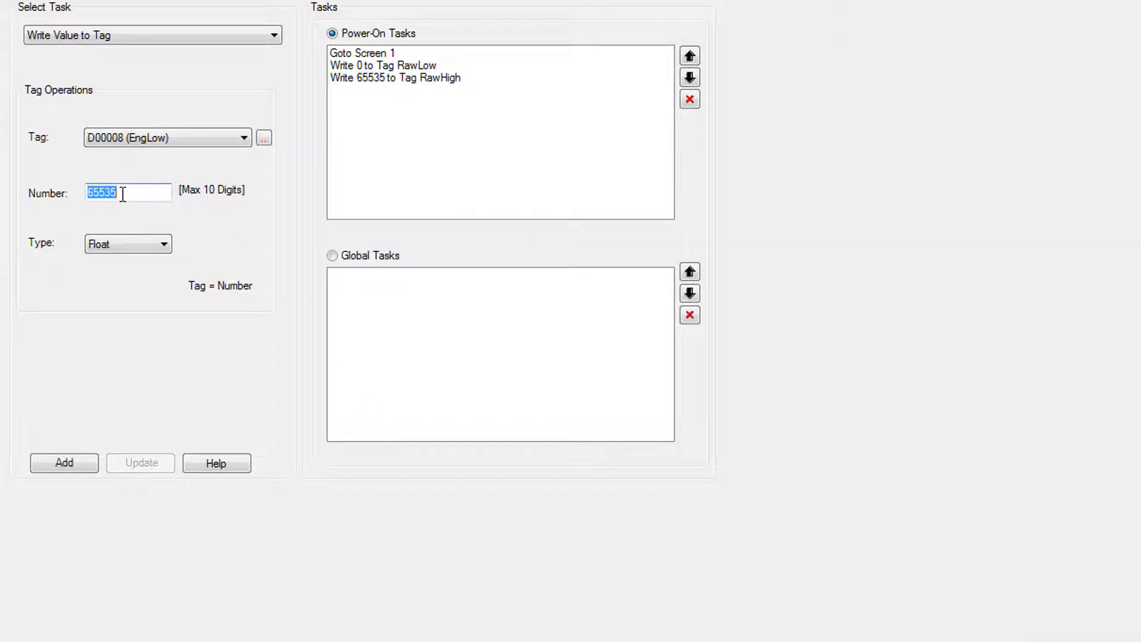
type("0")
left_click(64, 467)
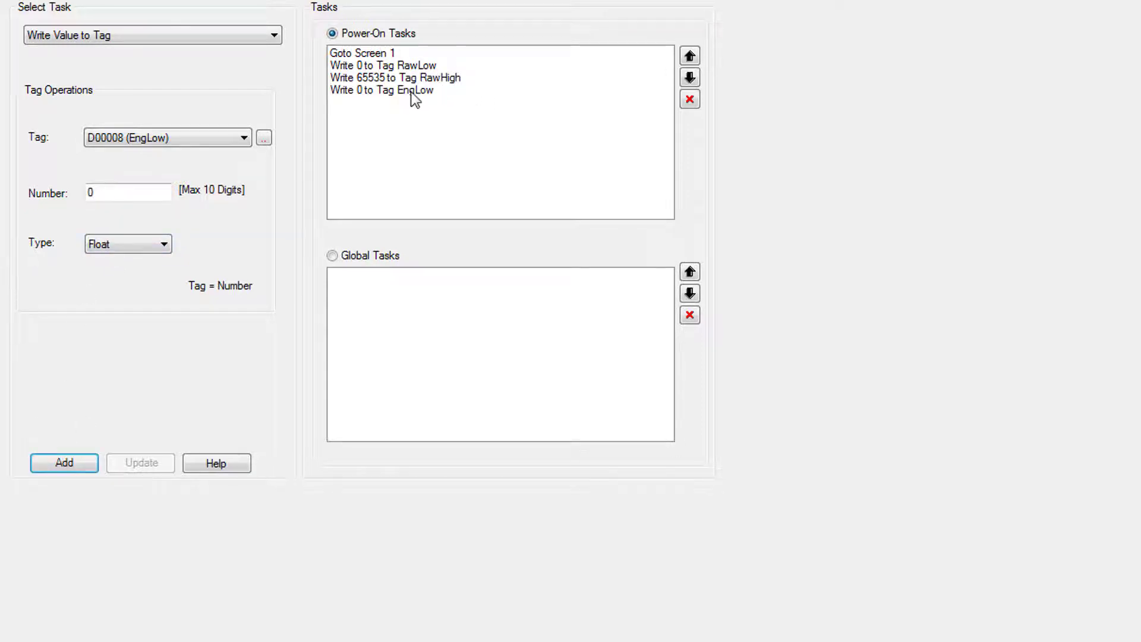
left_click(140, 254)
left_click(138, 246)
Add a power-on task writing 5 to the EngHigh tag.
left_click(267, 138)
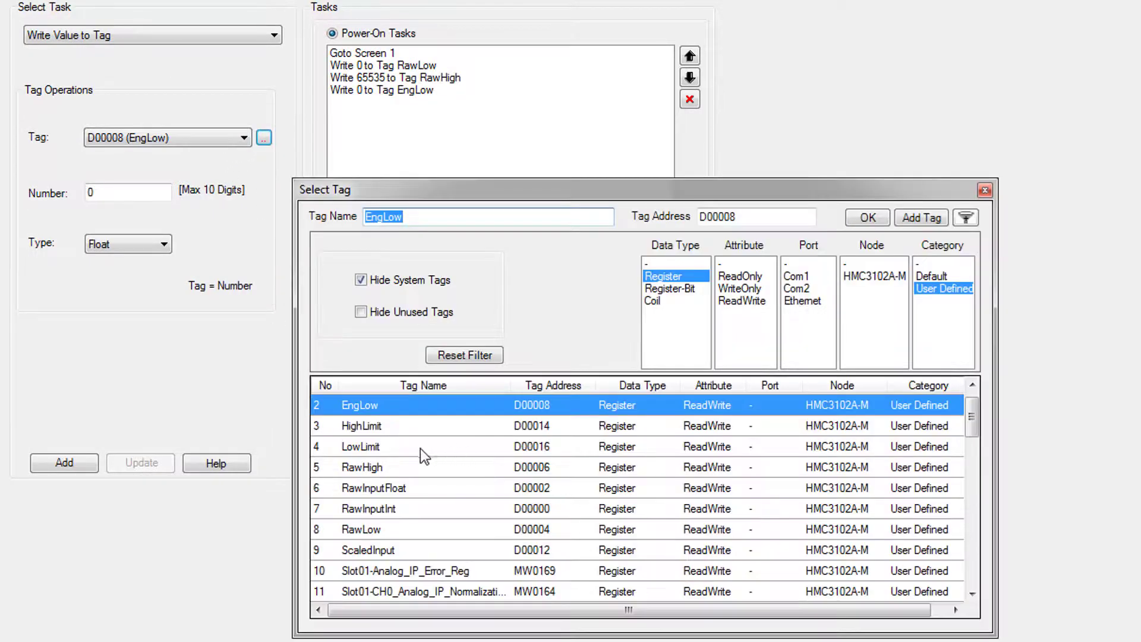
scroll(458, 412, "up", 1)
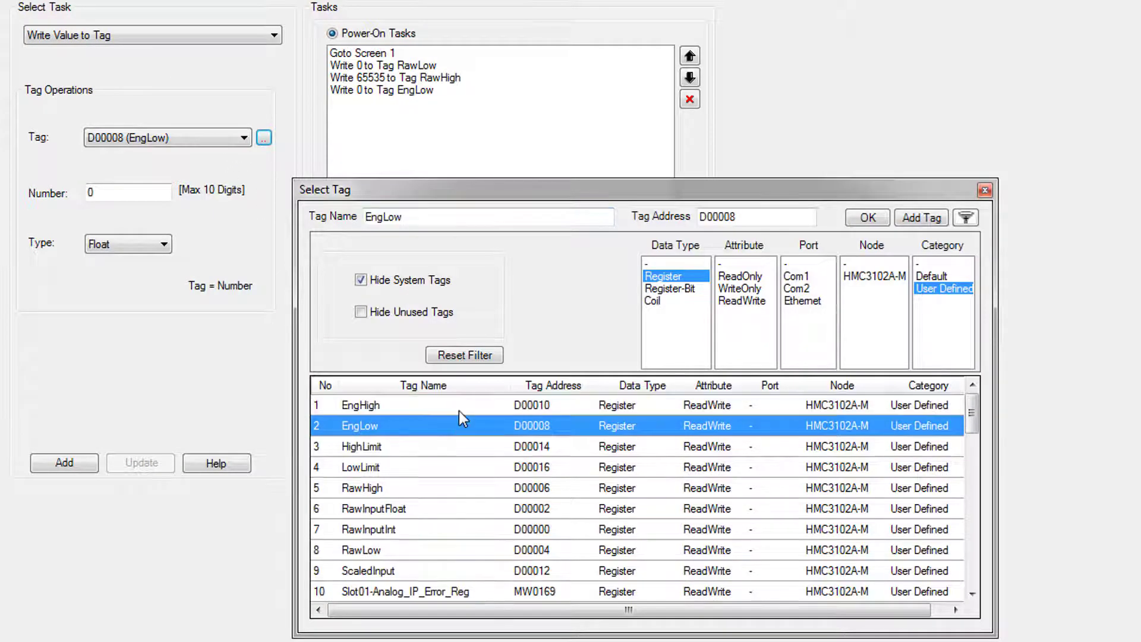
double_click(404, 404)
double_click(140, 194)
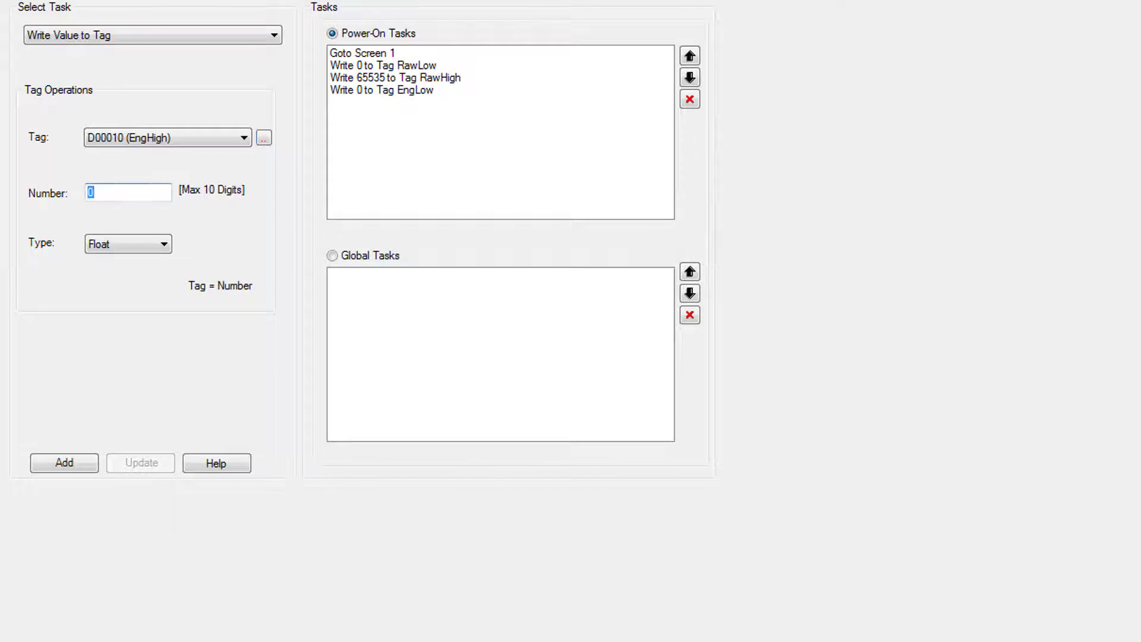
type("5")
left_click(62, 463)
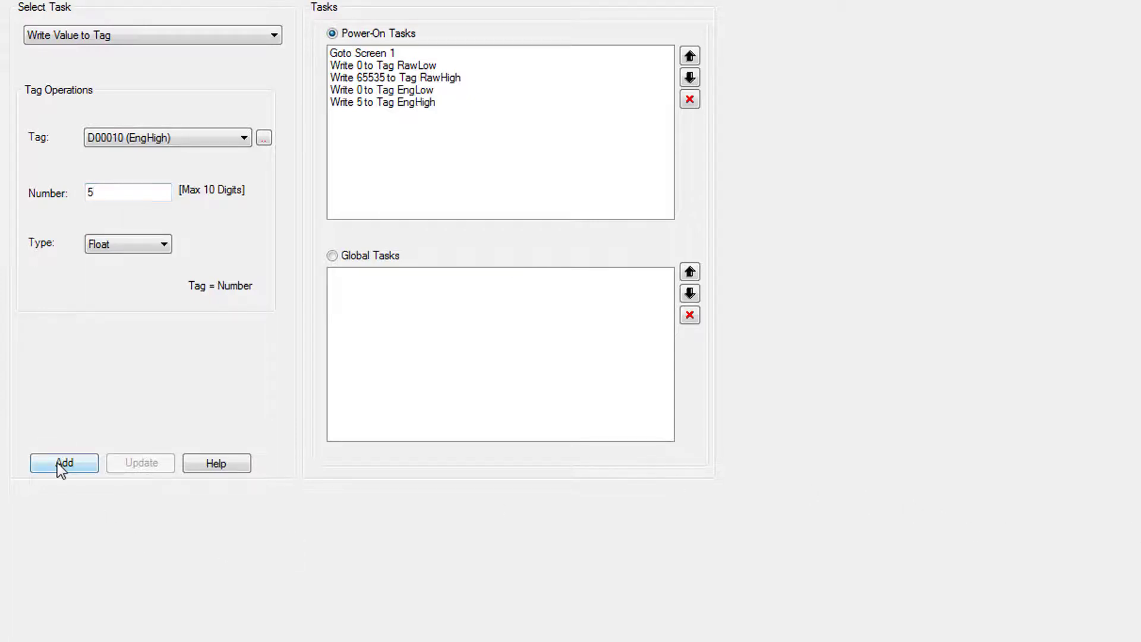
Add a power-on task writing 4.5 to the HighLimit tag.
left_click(262, 140)
double_click(372, 446)
type("4.5")
left_click(62, 463)
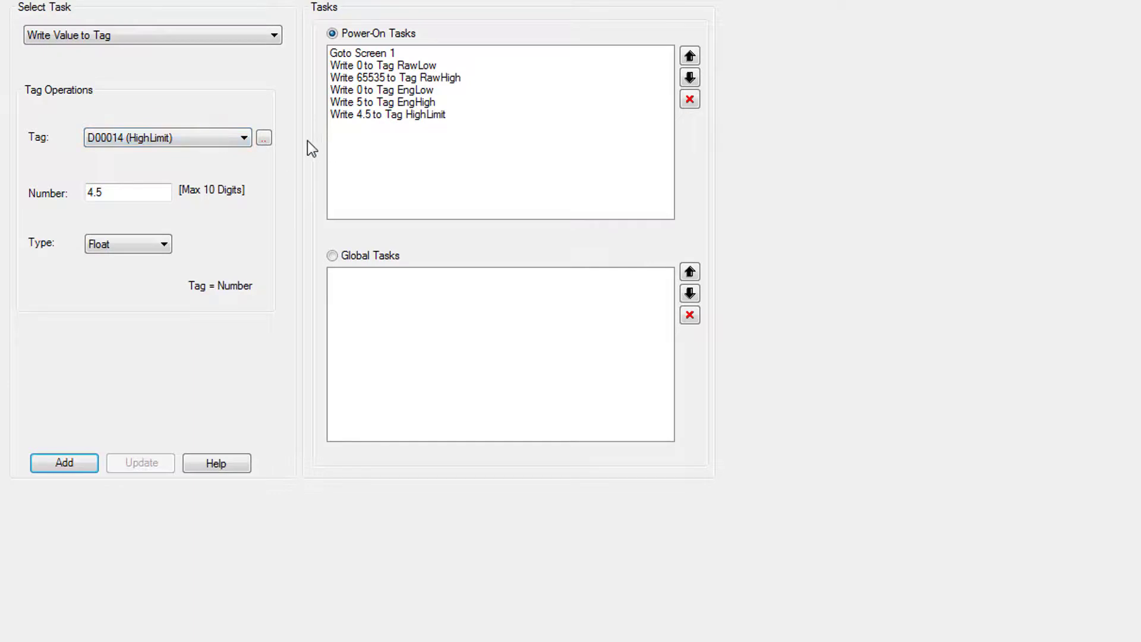
Pick the LowLimit tag, replace 4.5 with 0.5, and add it as the final power-on task.
left_click(263, 139)
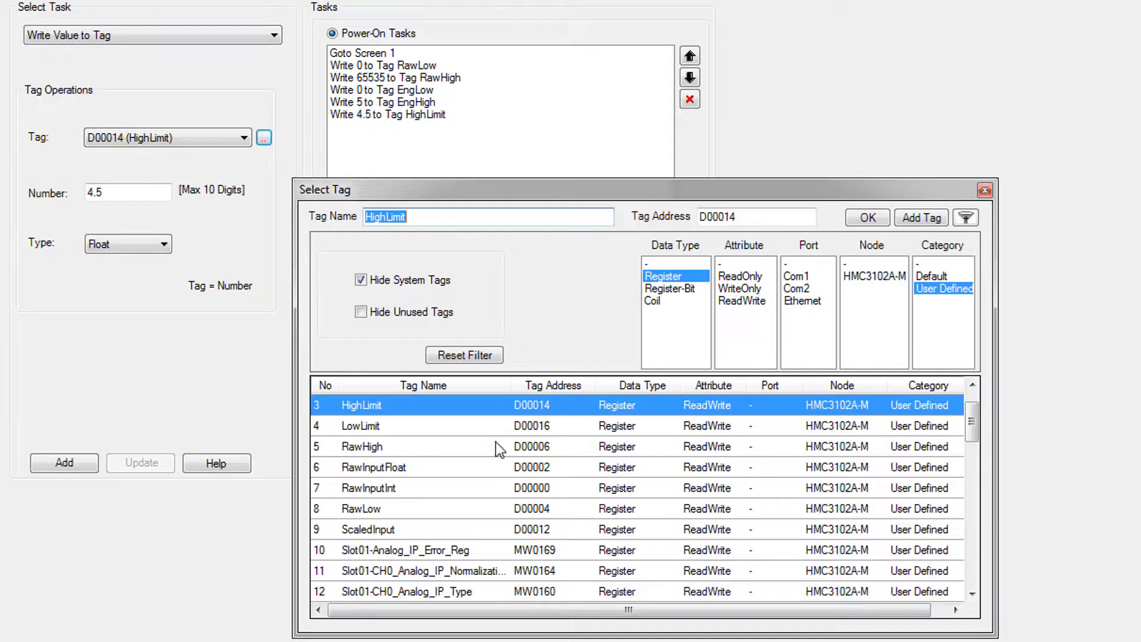
double_click(383, 433)
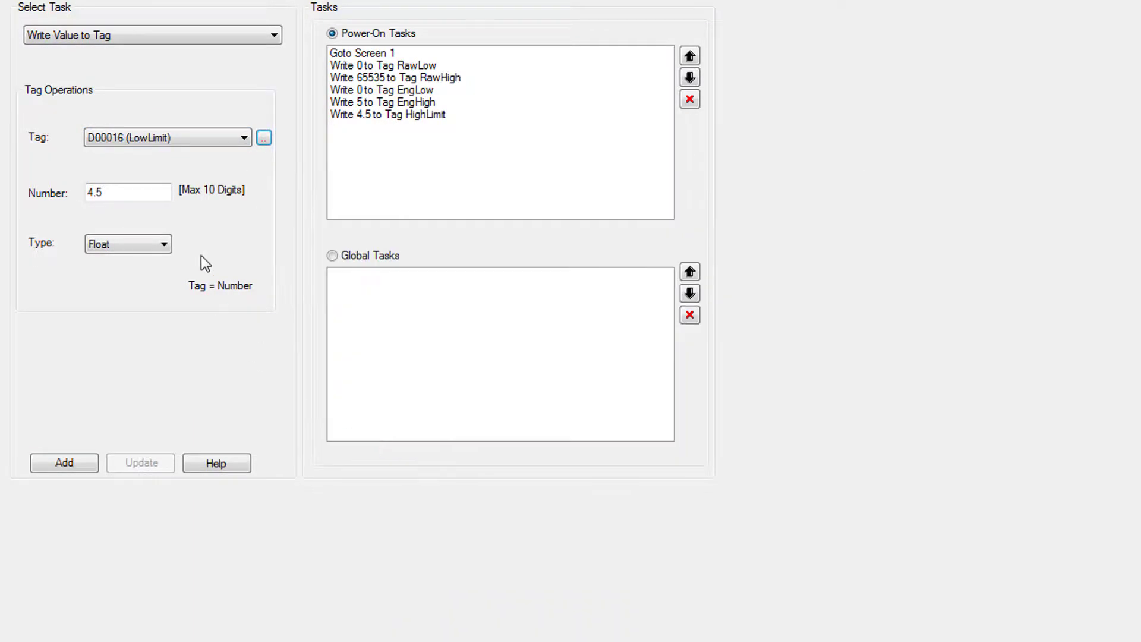
double_click(140, 196)
type("0.5")
left_click(71, 460)
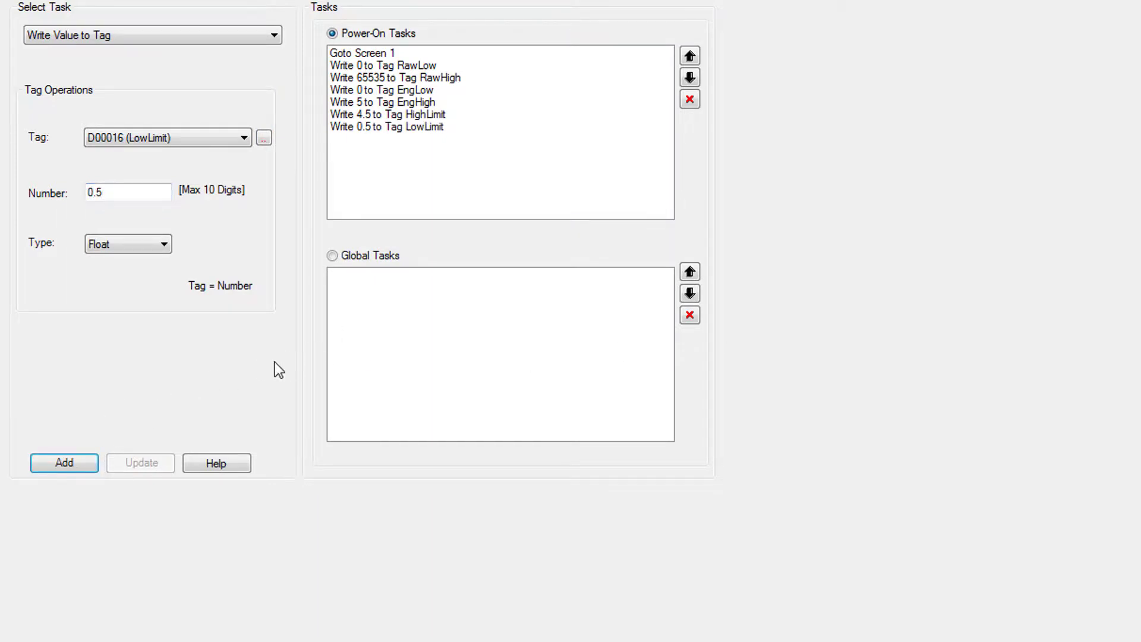